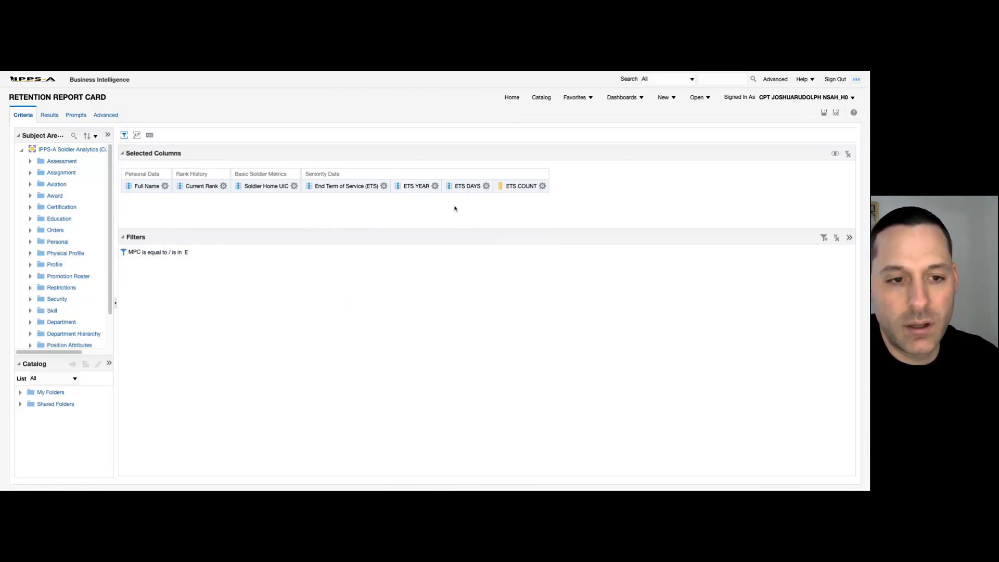
Step: Open the ETS DAYS column formula for editing, review its TIMESTAMPDIFF expression, and bring up its bin settings
{"action": "left_click", "coordinate": [486, 187]}
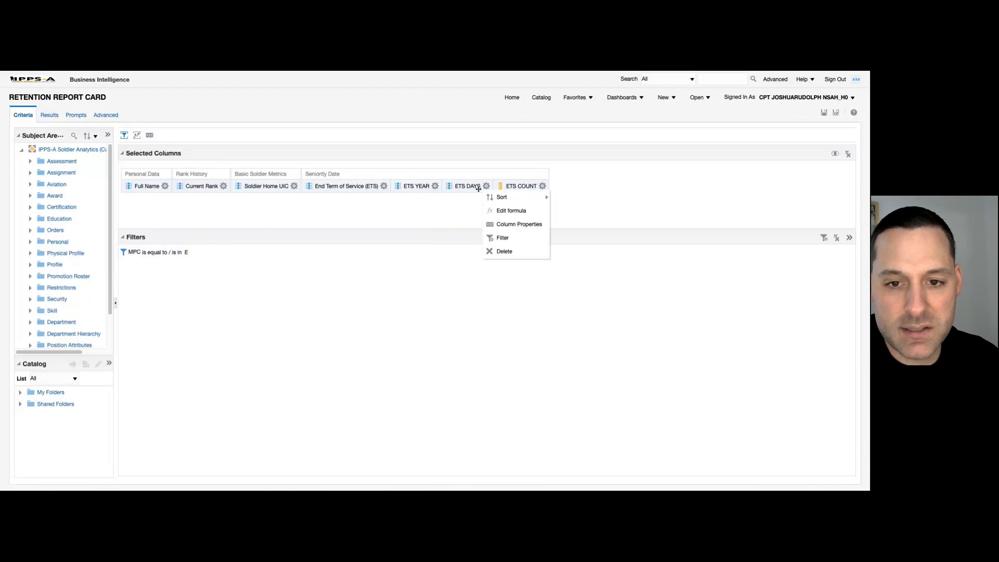
{"action": "left_click", "coordinate": [508, 211]}
{"action": "left_click", "coordinate": [474, 241]}
{"action": "mouse_move", "coordinate": [347, 219]}
{"action": "left_mouse_down"}
{"action": "mouse_move", "coordinate": [562, 219]}
{"action": "mouse_move", "coordinate": [365, 225]}
{"action": "left_mouse_up"}
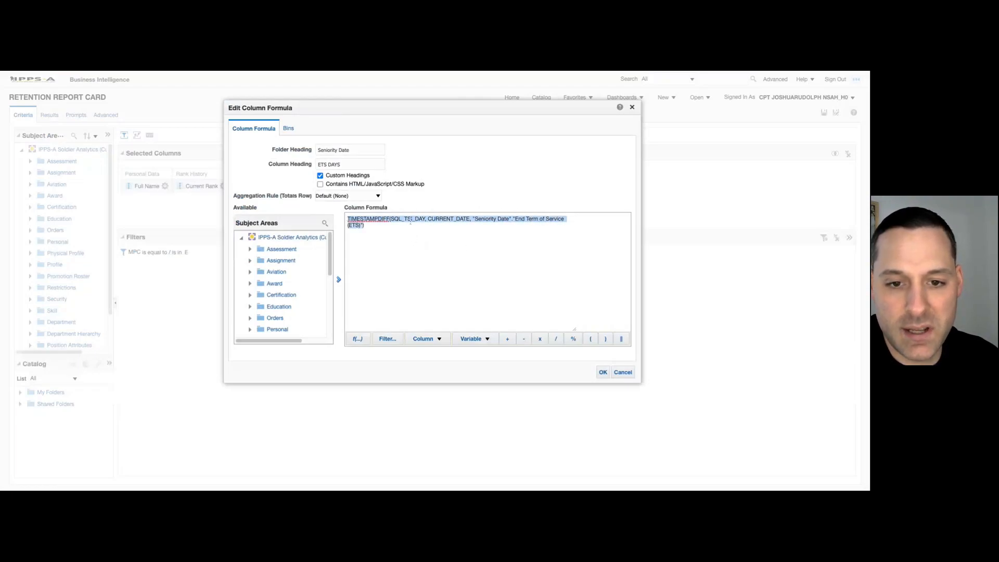
{"action": "left_click", "coordinate": [446, 224]}
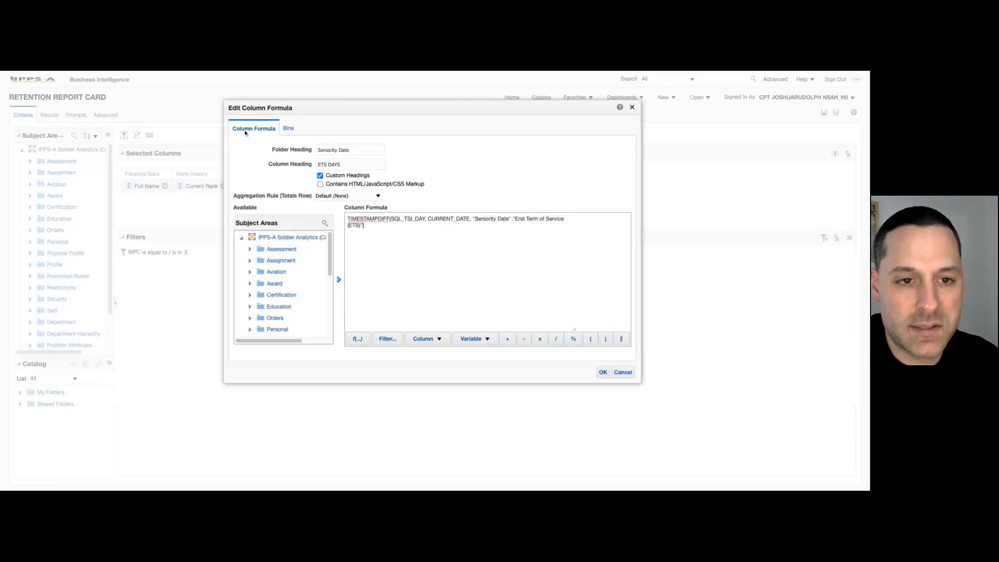
{"action": "left_click", "coordinate": [288, 130]}
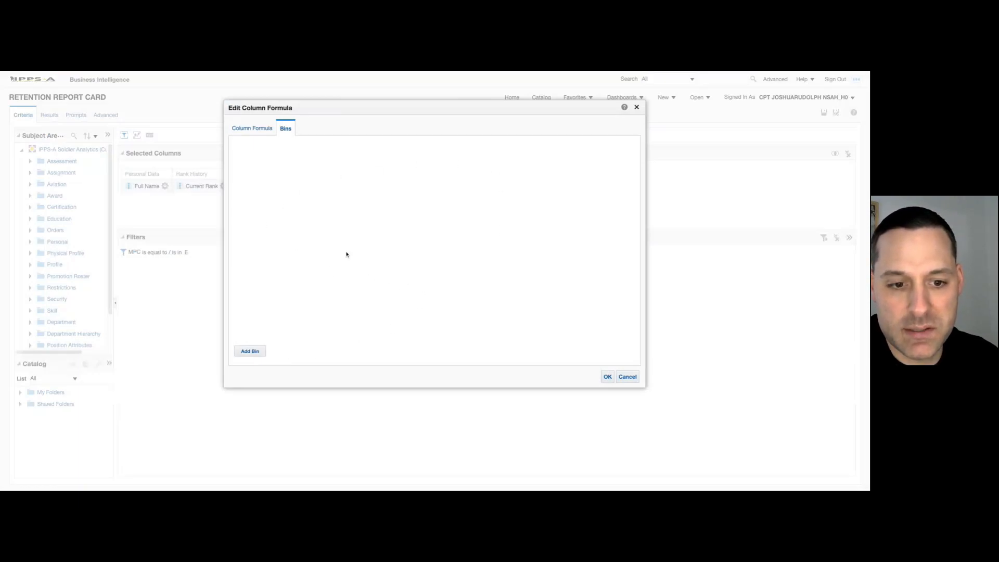
Step: Add a bin to ETS DAYS for values between 1 and 30 and name it "30 DAY BIN"
{"action": "left_click", "coordinate": [250, 351]}
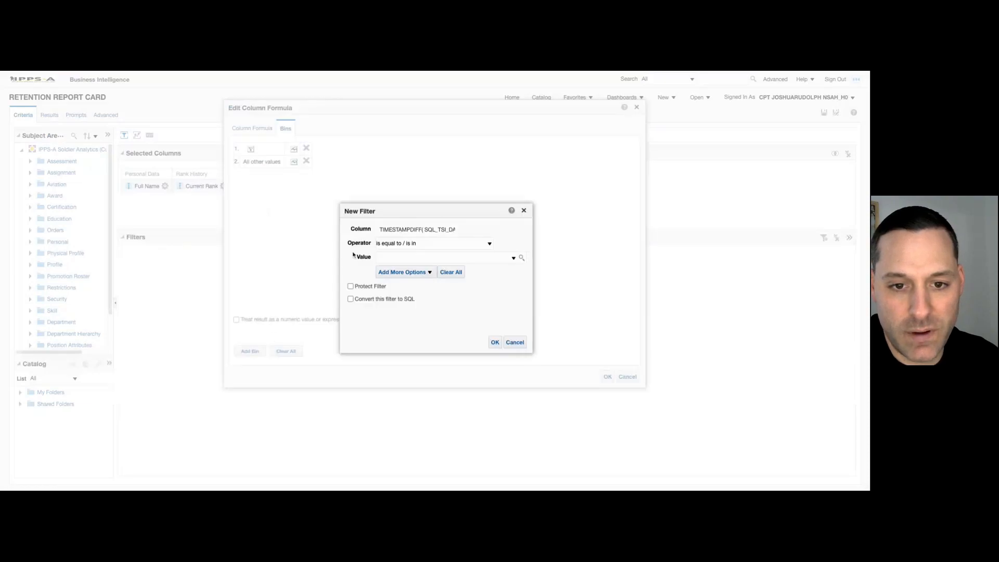
{"action": "left_click_drag", "start_coordinate": [391, 211], "coordinate": [481, 151]}
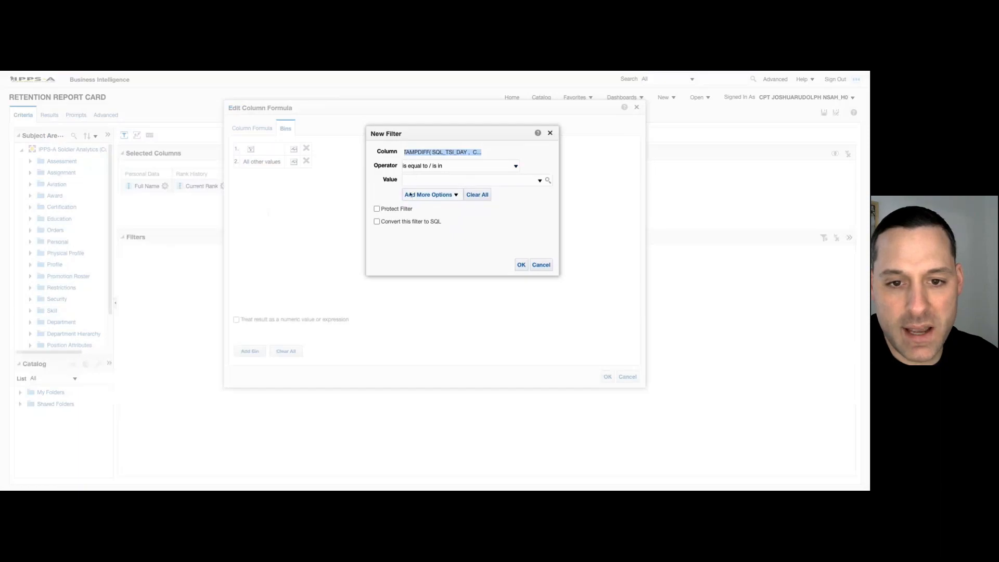
{"action": "left_click", "coordinate": [517, 167]}
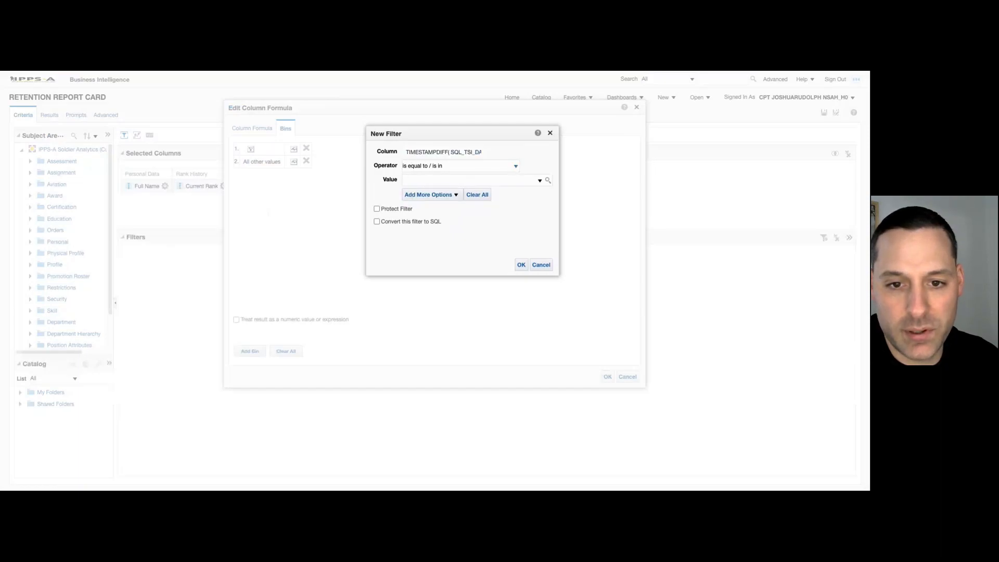
{"action": "left_click", "coordinate": [453, 229]}
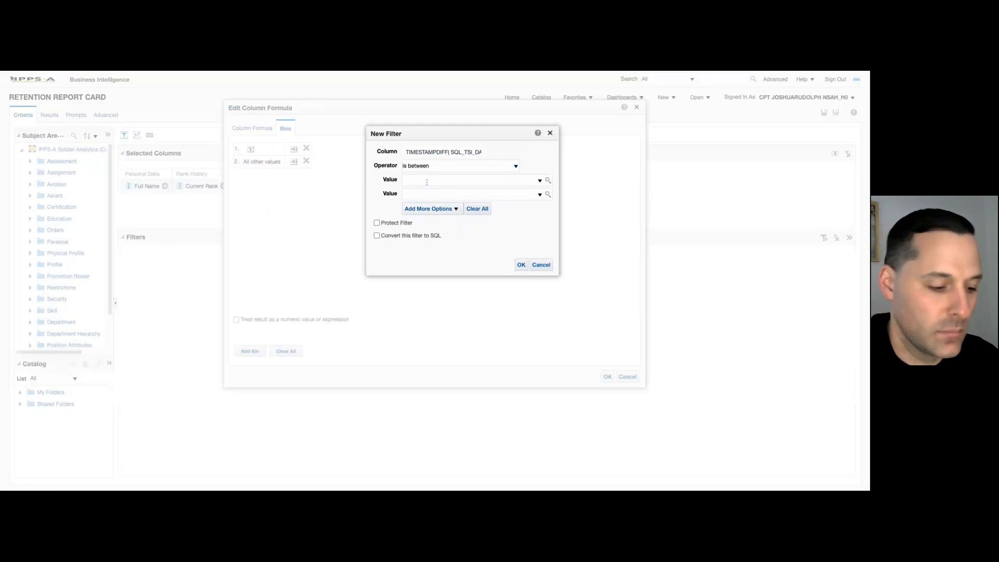
{"action": "left_click", "coordinate": [430, 194]}
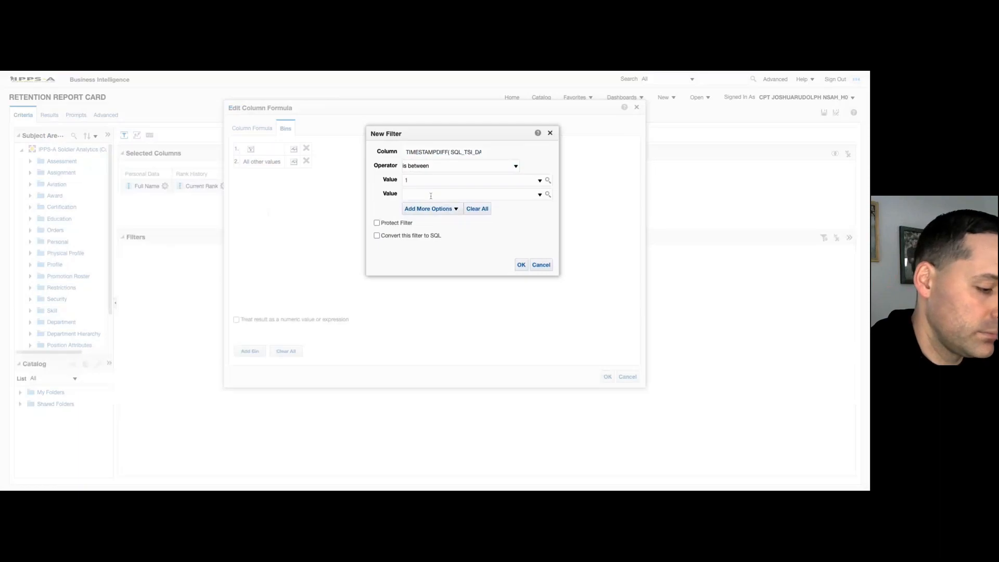
{"action": "type", "text": "30"}
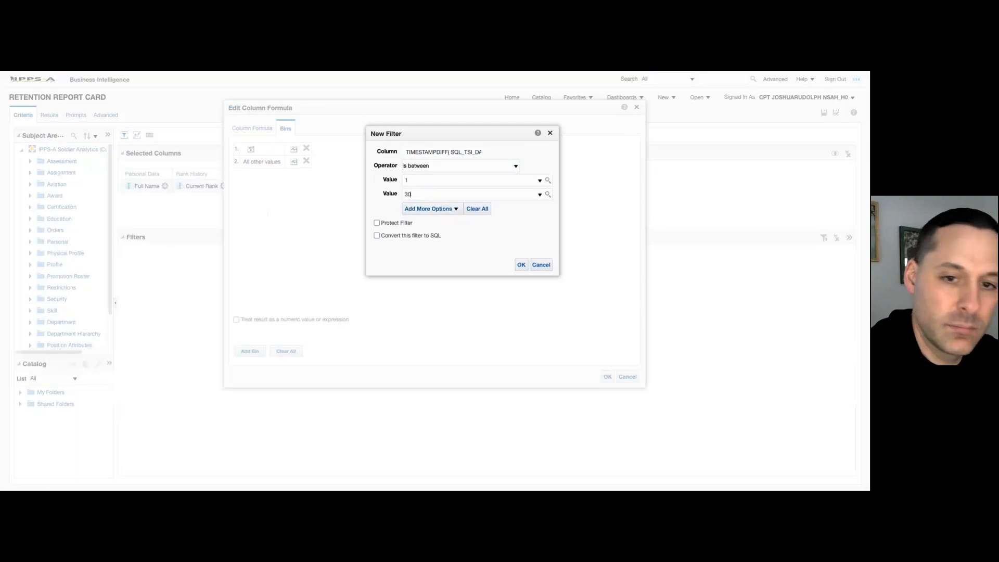
{"action": "left_click", "coordinate": [521, 265]}
{"action": "type", "text": "30 DAY BIN"}
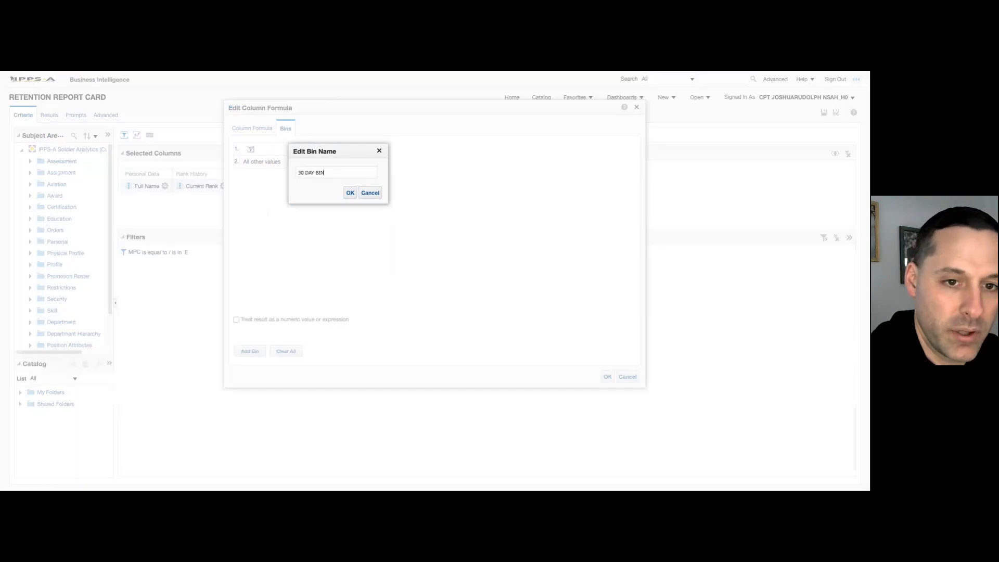
{"action": "left_click", "coordinate": [350, 193]}
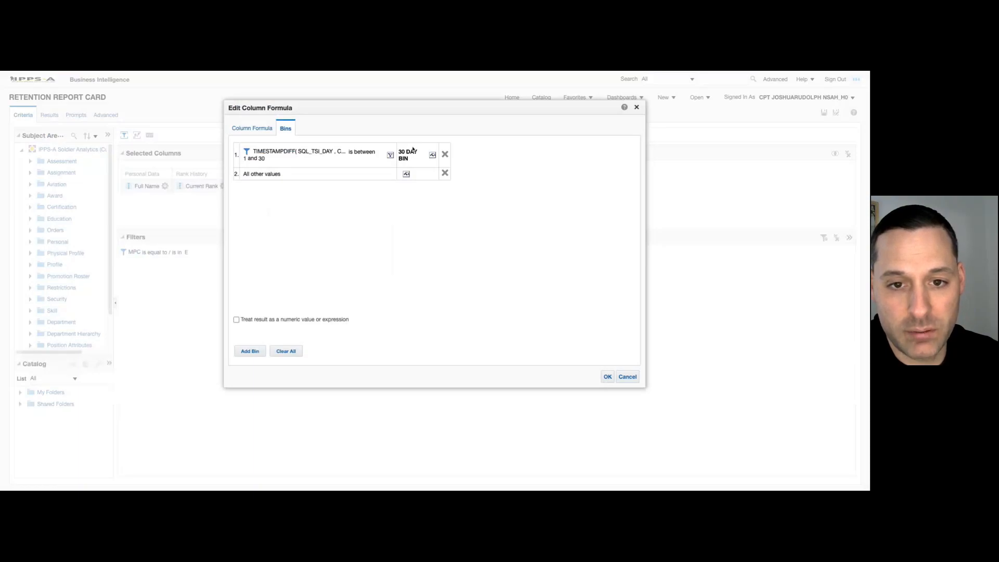
Step: Add a second bin for values between 31 and 90 and name it "90 DAY BIN"
{"action": "left_click", "coordinate": [250, 351]}
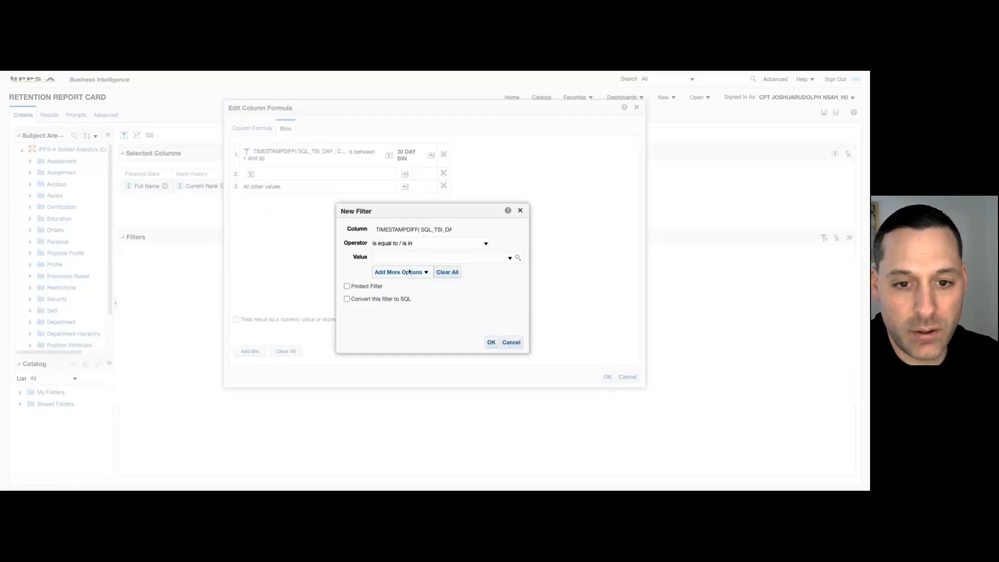
{"action": "left_click", "coordinate": [402, 243]}
{"action": "left_click", "coordinate": [395, 261]}
{"action": "left_click", "coordinate": [389, 257]}
{"action": "type", "text": "31"}
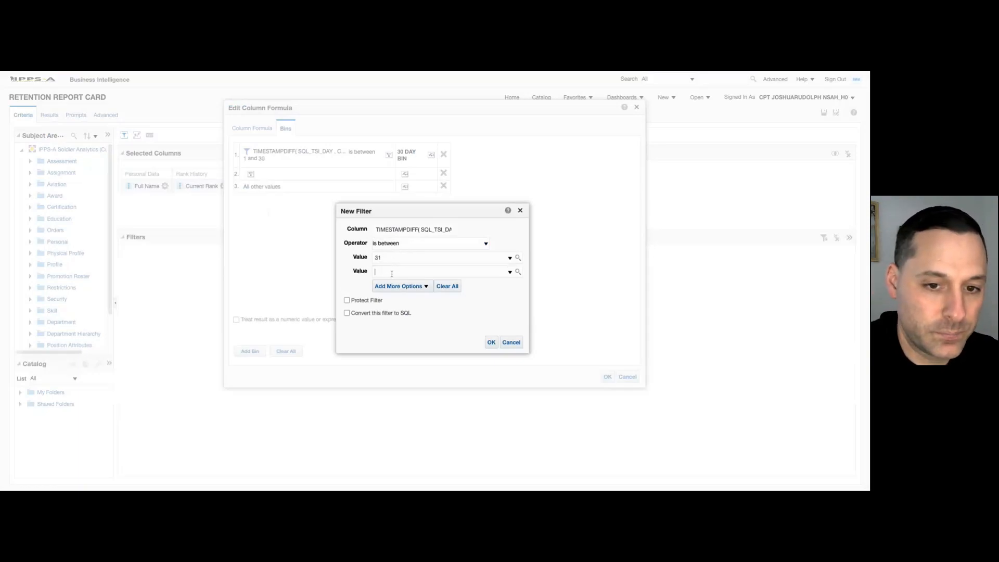
{"action": "type", "text": "90"}
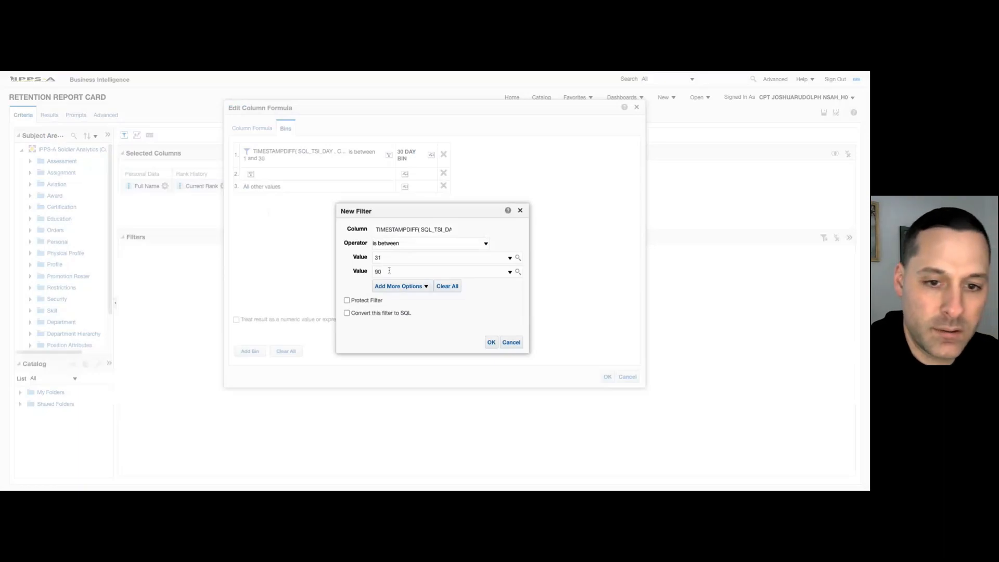
{"action": "left_click", "coordinate": [491, 342]}
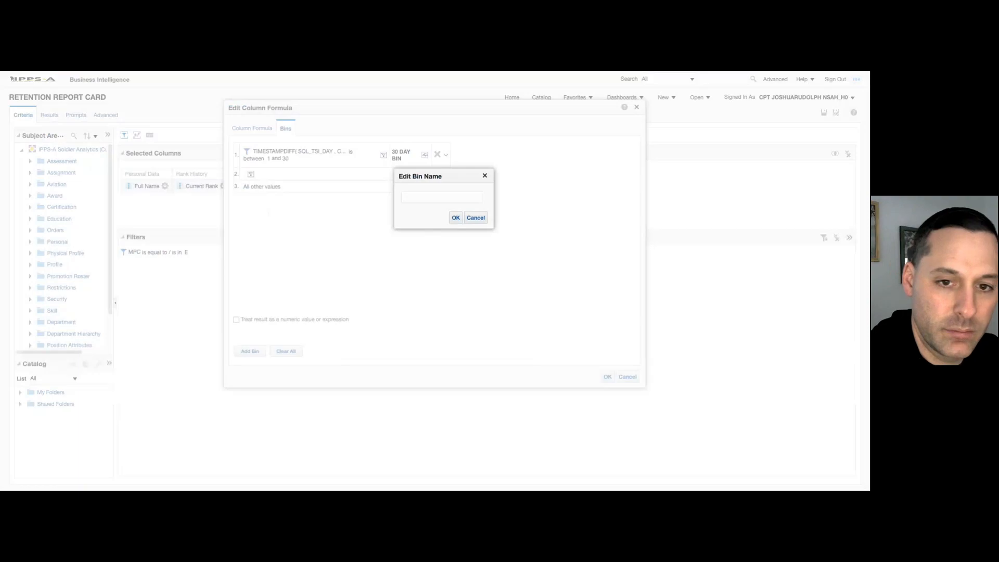
{"action": "type", "text": "90 DAY BIN"}
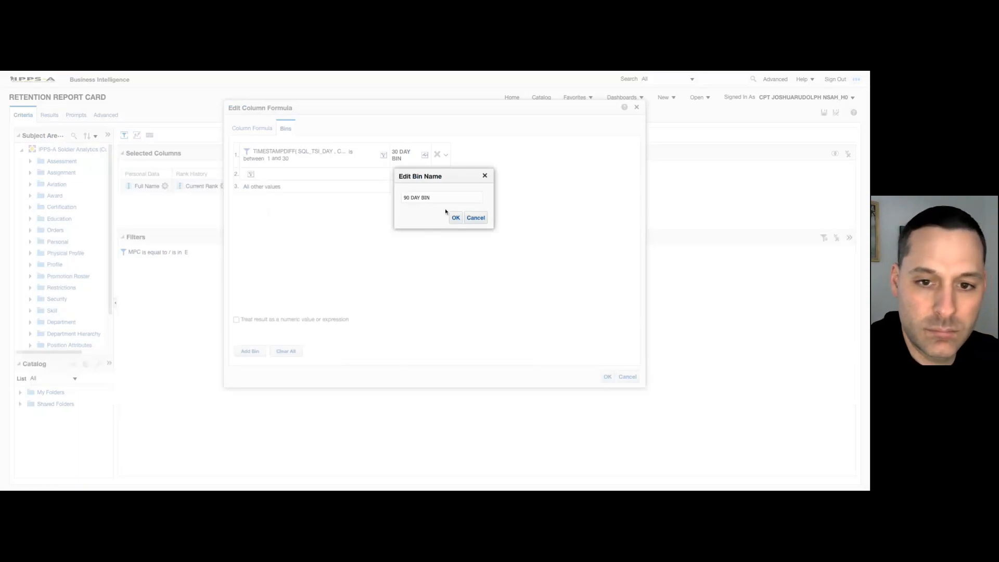
{"action": "left_click", "coordinate": [455, 217]}
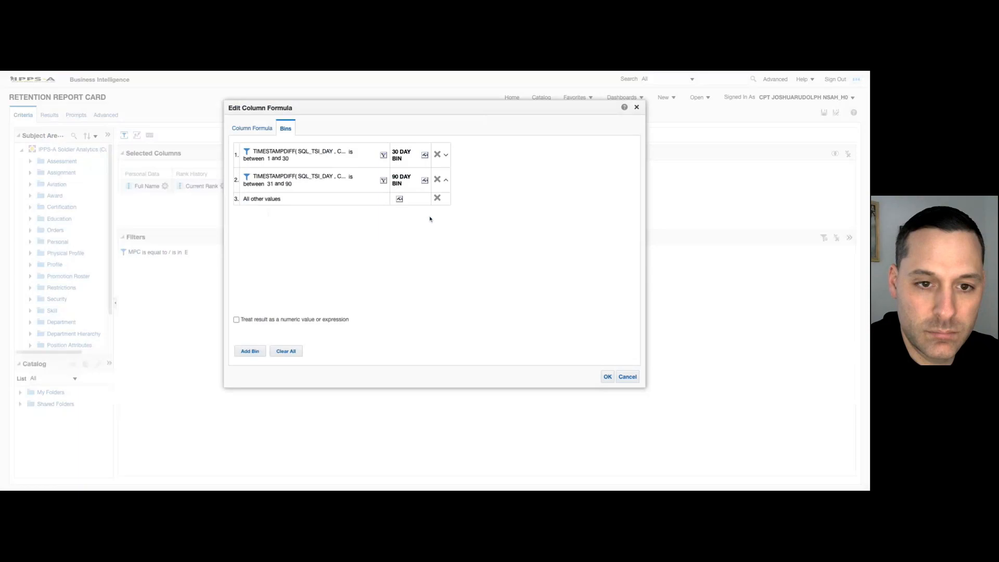
Step: Add a third bin for values between 91 and 120 and name it "120 DAY BIN"
{"action": "left_click", "coordinate": [251, 352]}
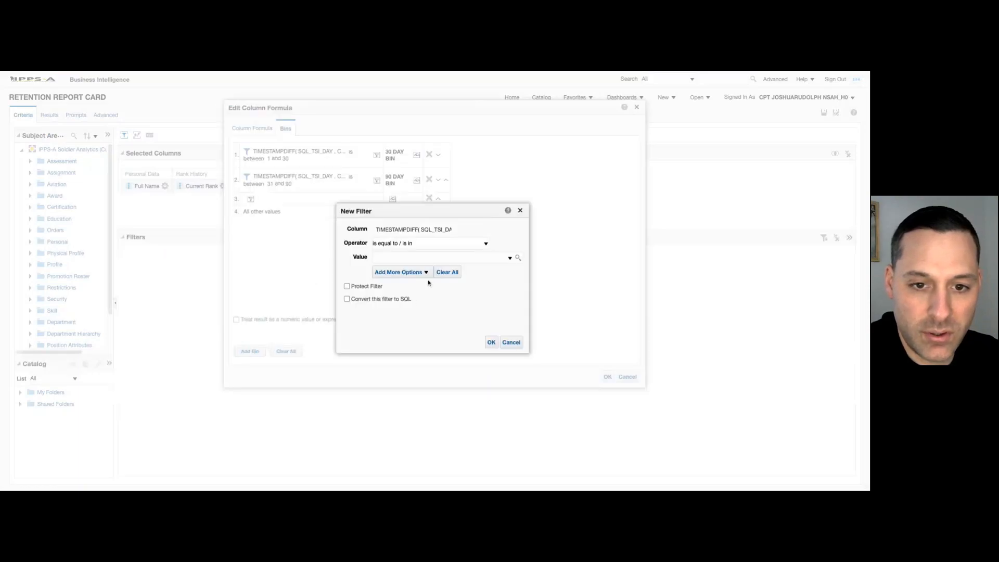
{"action": "left_click", "coordinate": [478, 247]}
{"action": "left_click", "coordinate": [403, 259]}
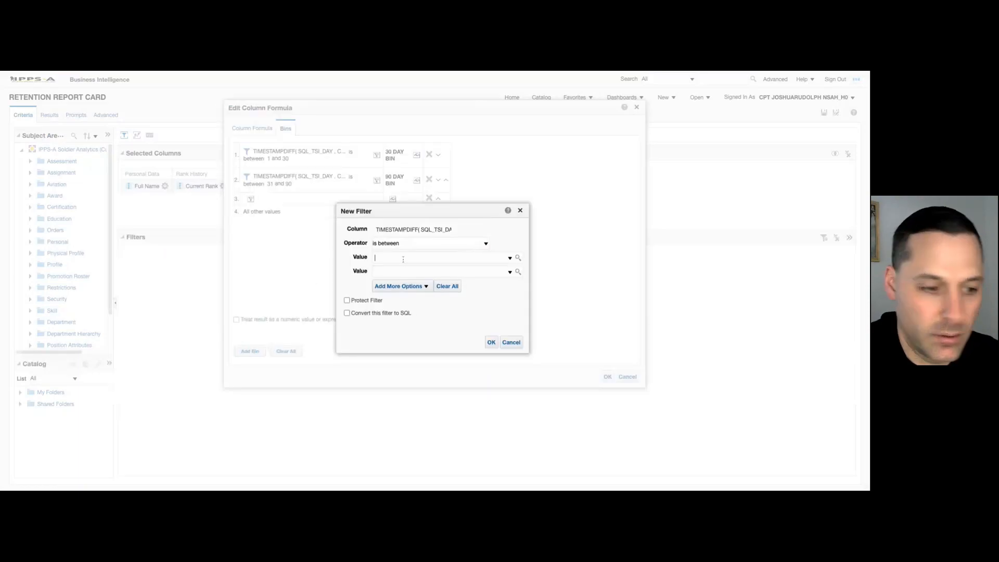
{"action": "type", "text": "91"}
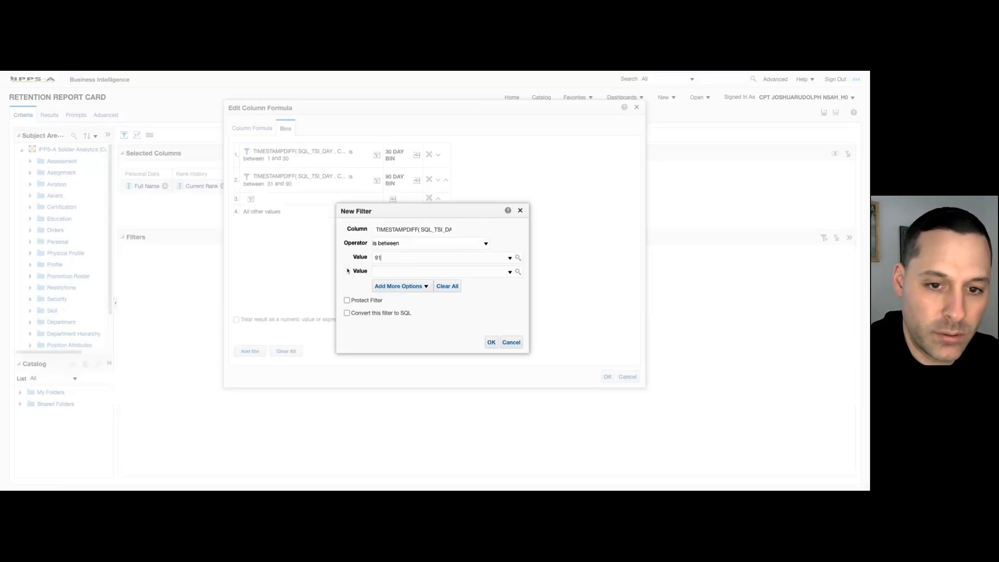
{"action": "type", "text": "120"}
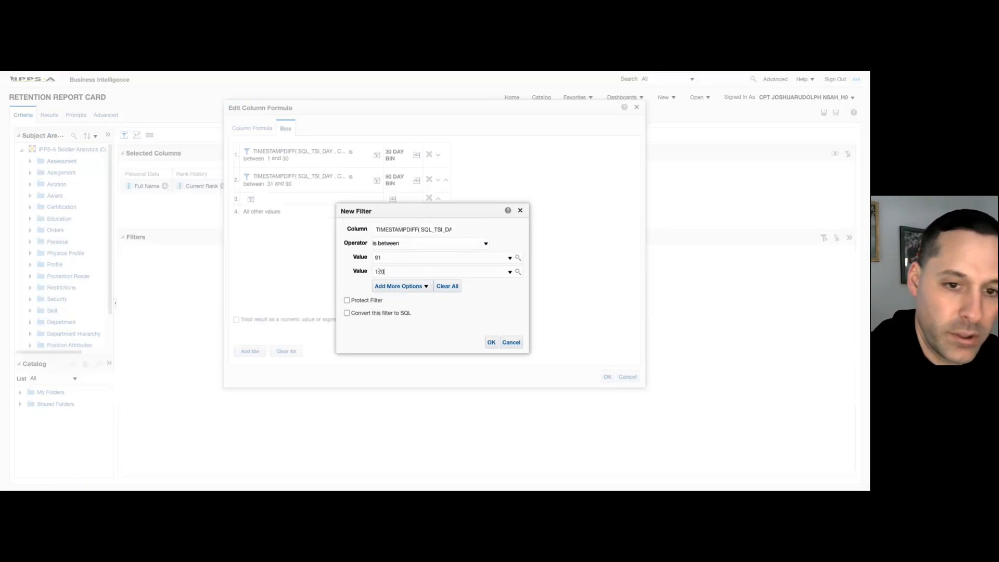
{"action": "left_click", "coordinate": [491, 342]}
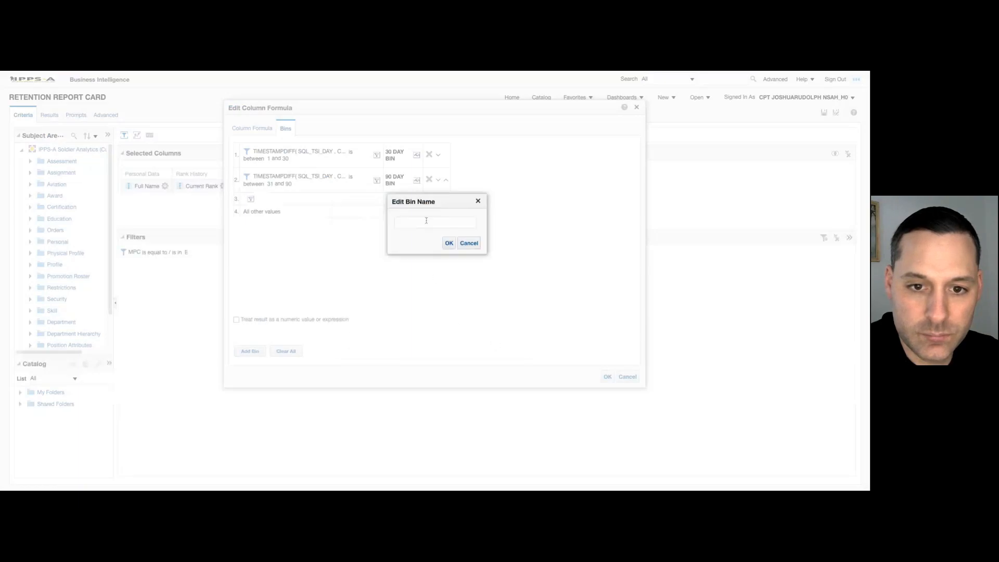
{"action": "type", "text": "12"}
{"action": "type", "text": "DAY"}
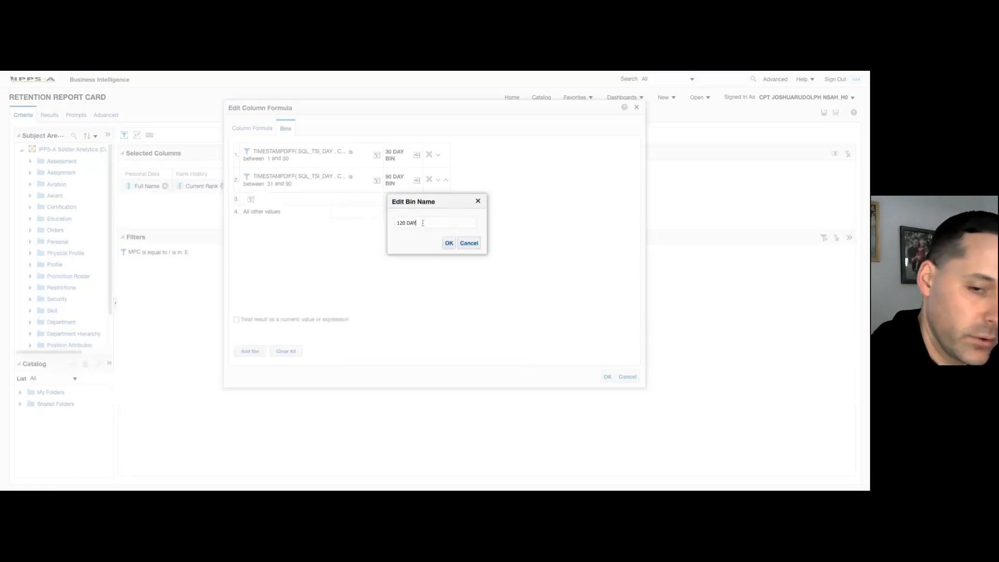
{"action": "type", "text": " BIN"}
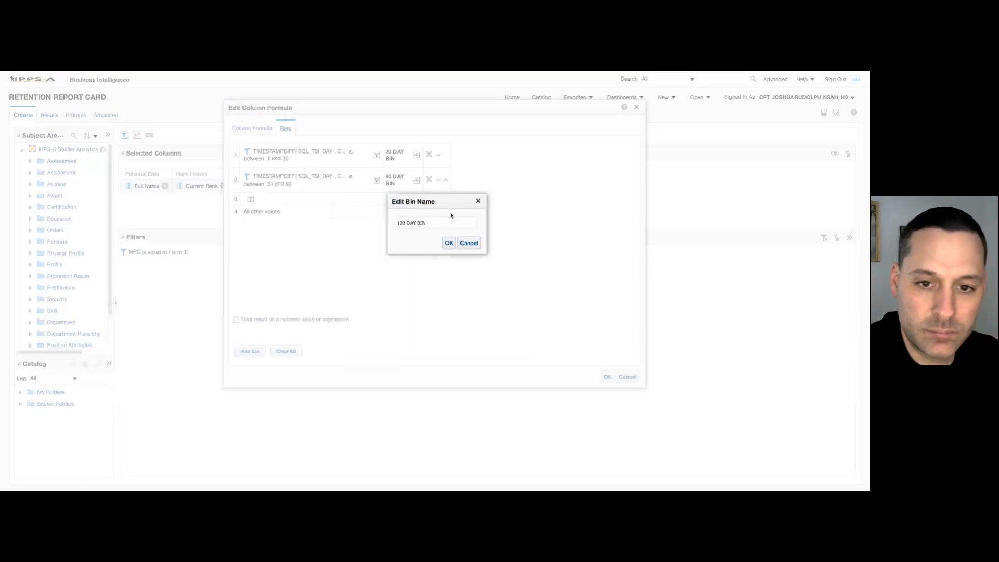
{"action": "left_click", "coordinate": [448, 243]}
Step: Add a fourth bin for values between 121 and 180 and name it "180 DAY BIN"
{"action": "left_click", "coordinate": [250, 351]}
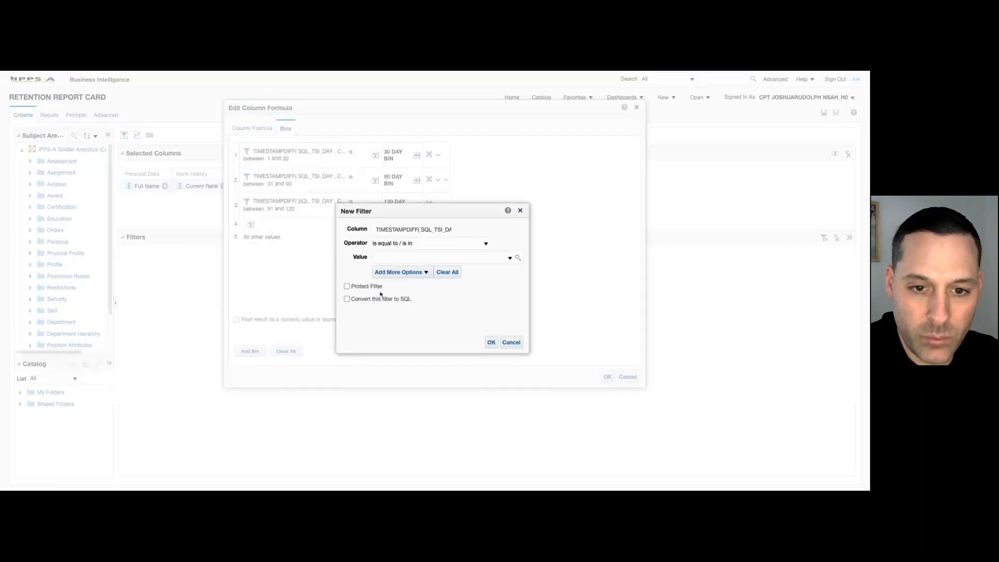
{"action": "left_click", "coordinate": [400, 248]}
{"action": "left_click", "coordinate": [395, 259]}
{"action": "type", "text": "121"}
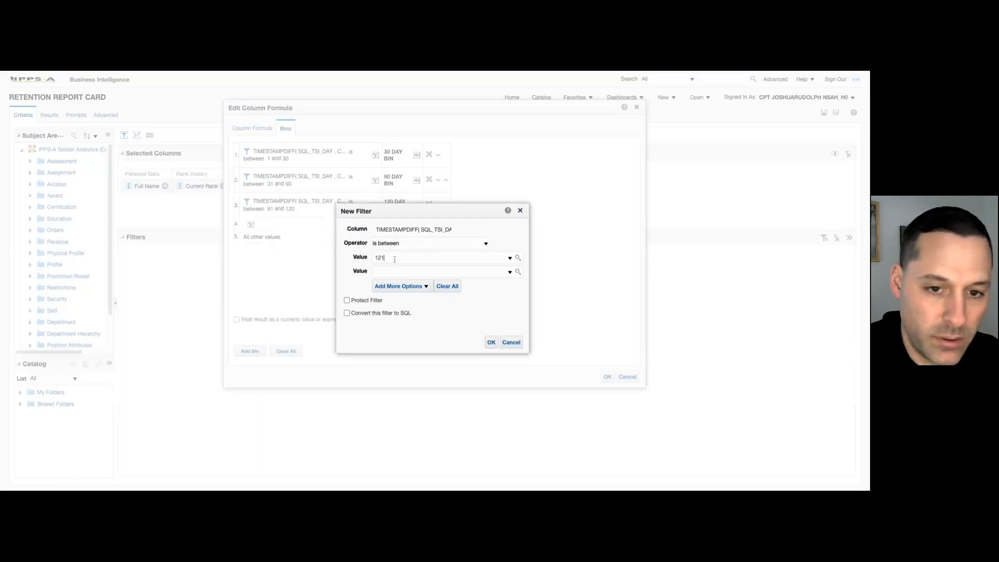
{"action": "left_click", "coordinate": [391, 270]}
{"action": "type", "text": "180"}
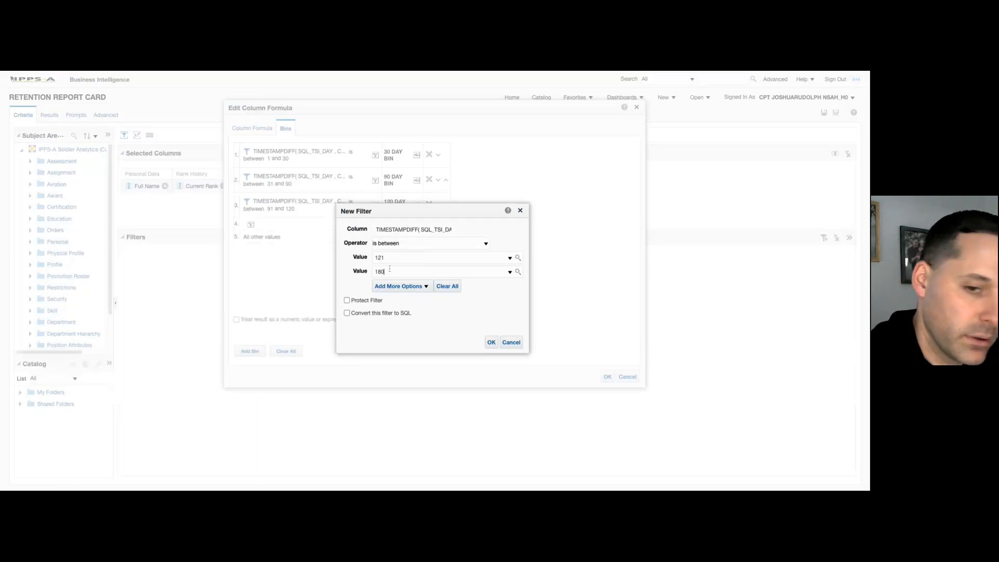
{"action": "left_click", "coordinate": [491, 342]}
{"action": "type", "text": "180 DAY F"}
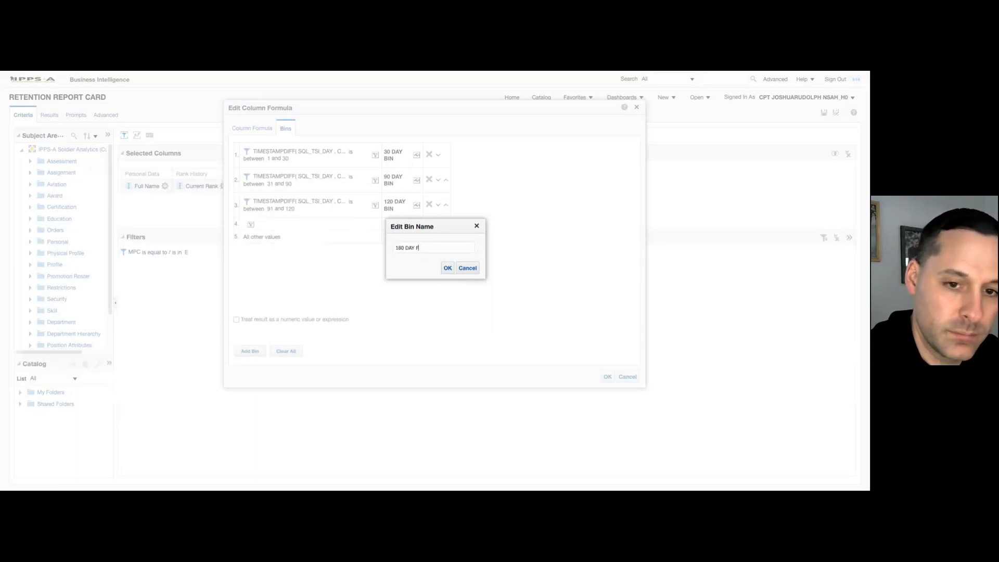
{"action": "type", "text": "INBIN"}
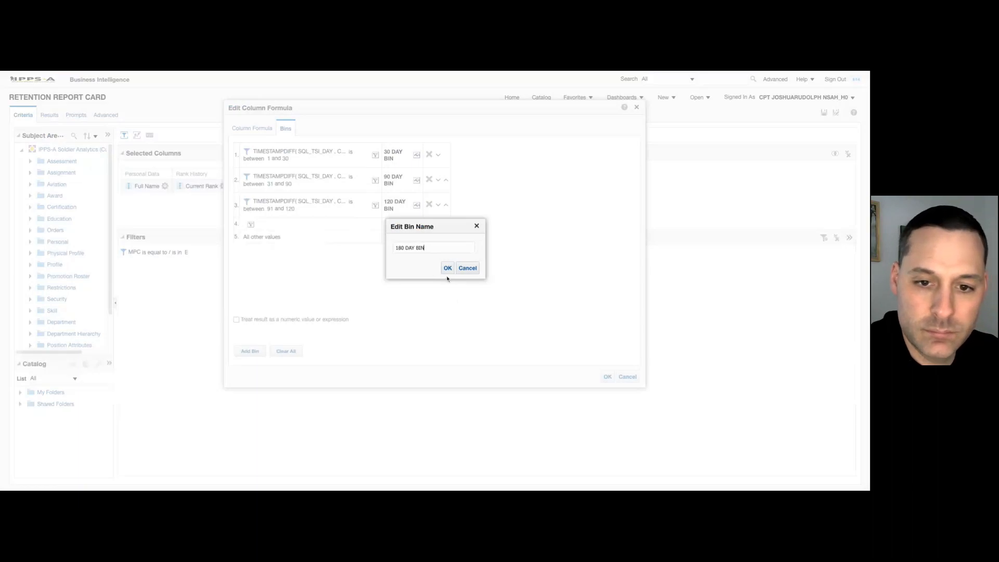
{"action": "left_click", "coordinate": [448, 268]}
Step: Add a fifth bin for ETS DAYS values between 181 and 365 and name it "365 DAY BIN"
{"action": "left_click", "coordinate": [250, 351]}
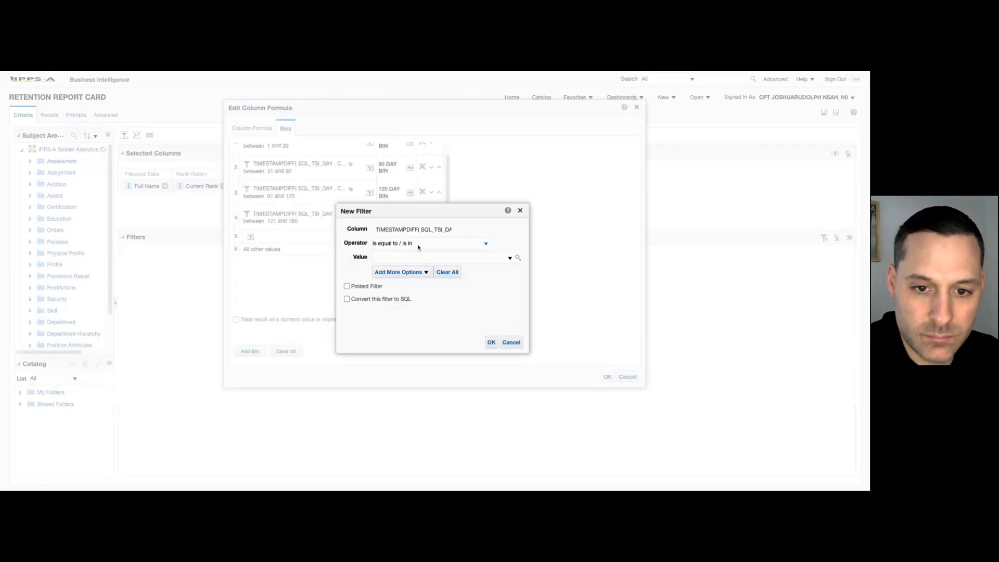
{"action": "left_click", "coordinate": [486, 243]}
{"action": "left_click", "coordinate": [394, 256]}
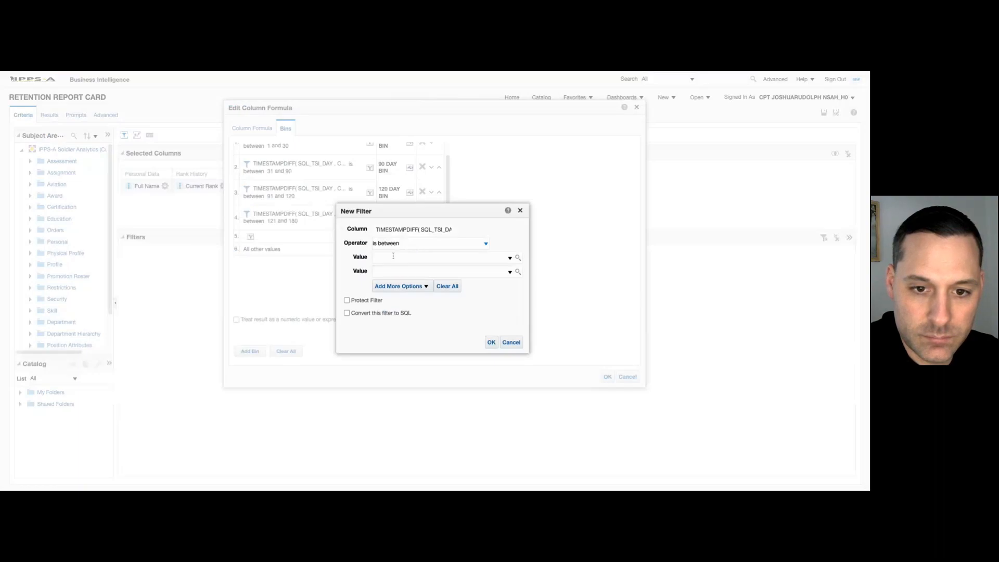
{"action": "type", "text": "181"}
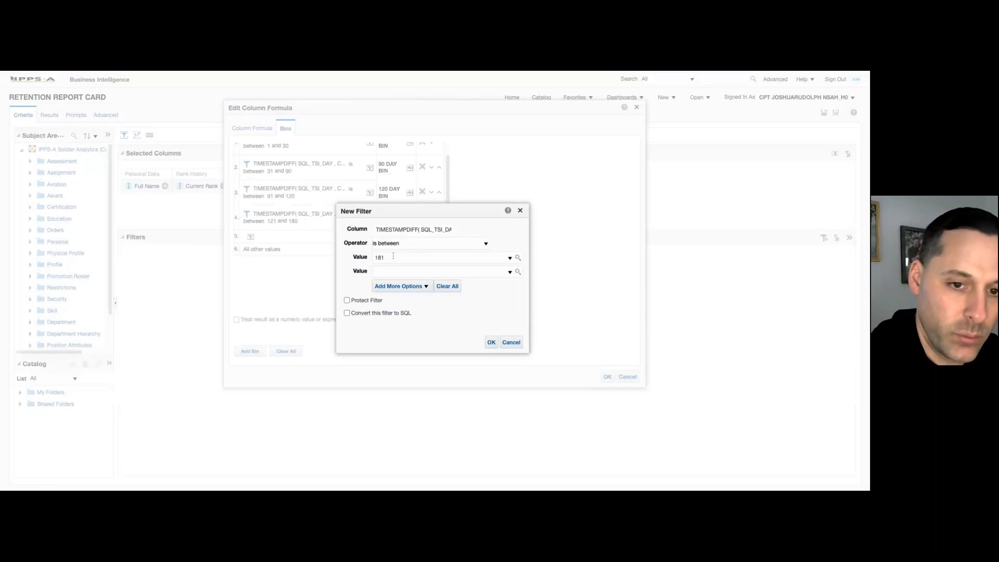
{"action": "key", "text": "Tab"}
{"action": "type", "text": "365"}
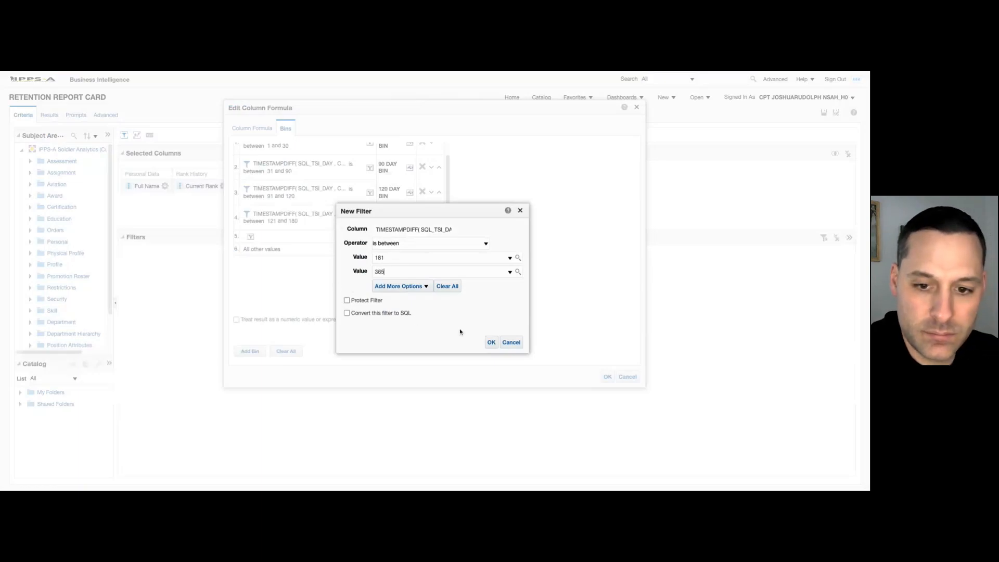
{"action": "left_click", "coordinate": [491, 342]}
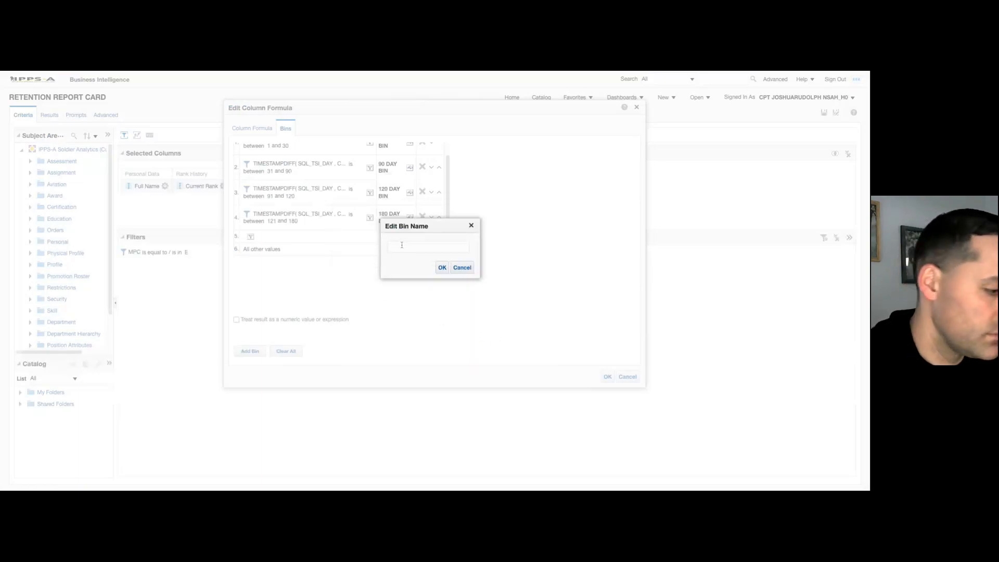
{"action": "type", "text": "365 DAY BIN"}
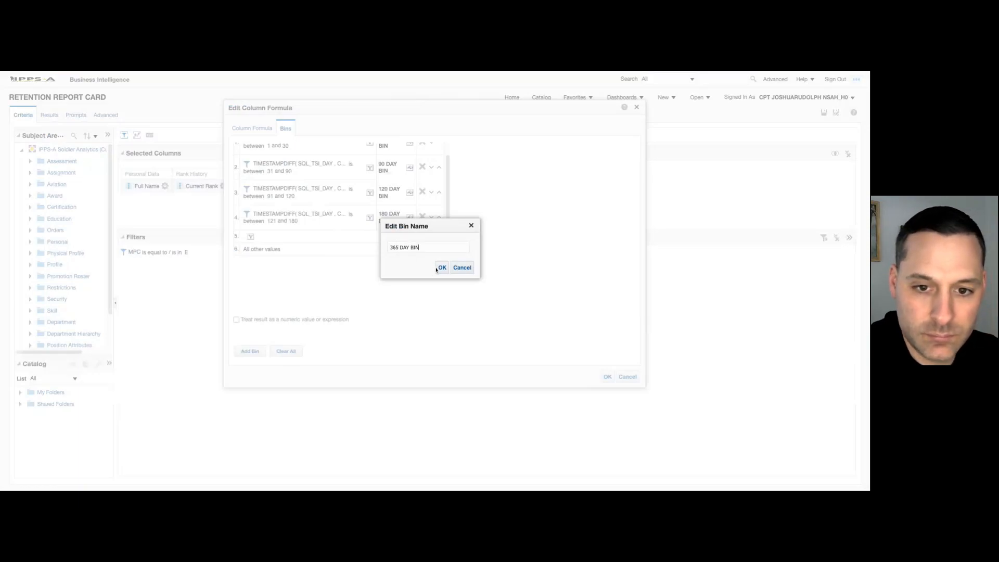
{"action": "left_click", "coordinate": [441, 267]}
Step: Add a sixth bin for values greater than or equal to 366 and name it "MORE THAN 365 BIN"
{"action": "left_click", "coordinate": [250, 351]}
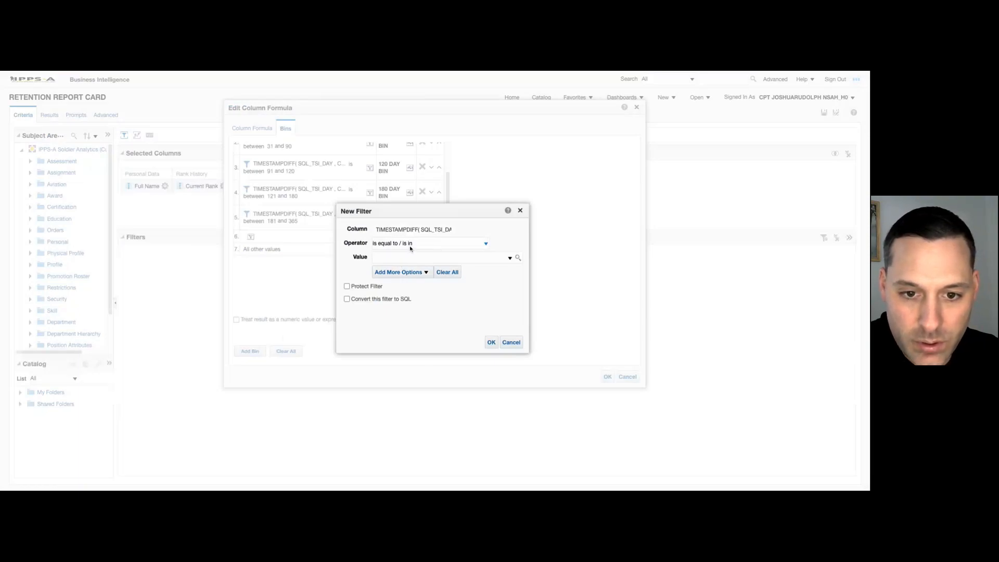
{"action": "left_click", "coordinate": [390, 258]}
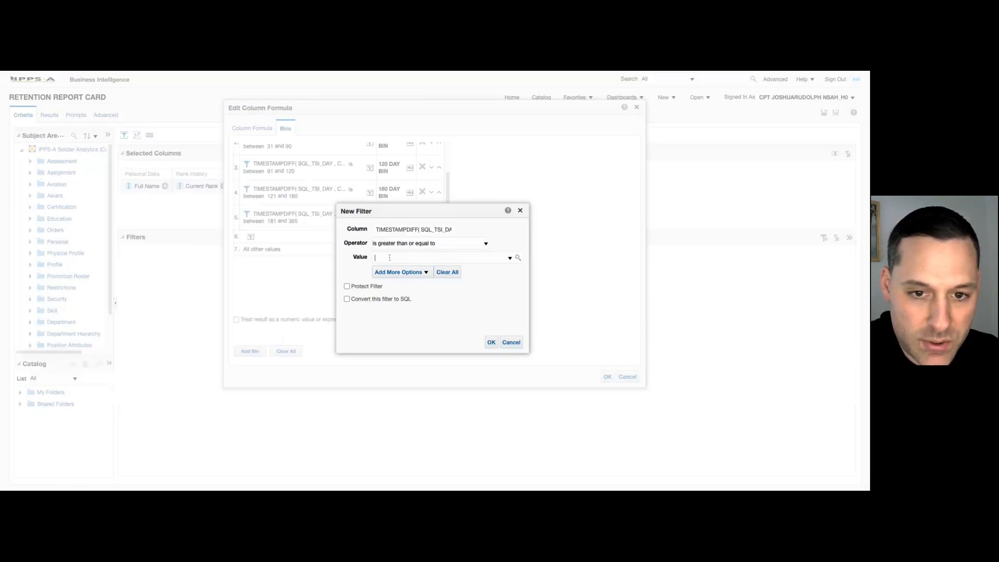
{"action": "type", "text": "366"}
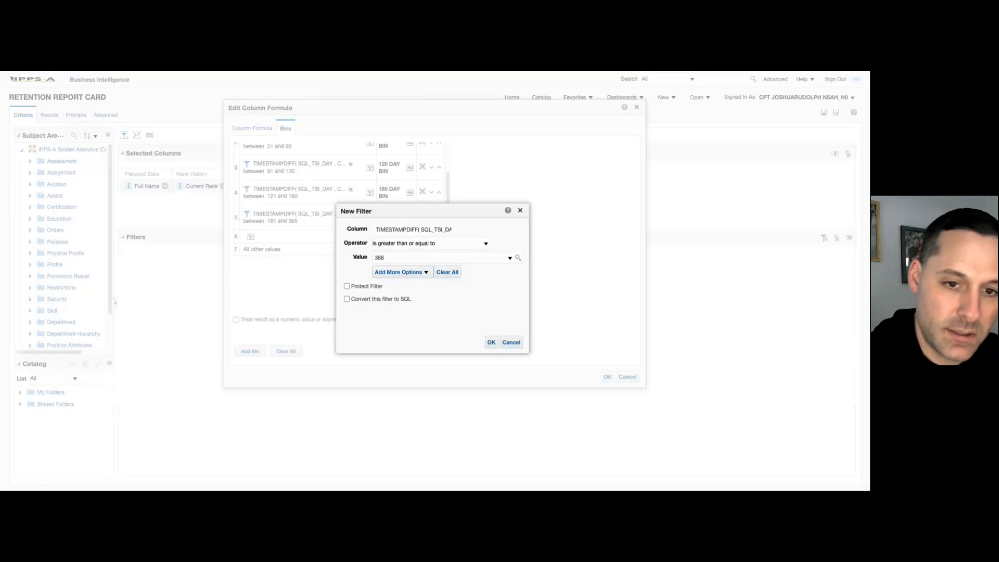
{"action": "left_click", "coordinate": [490, 342]}
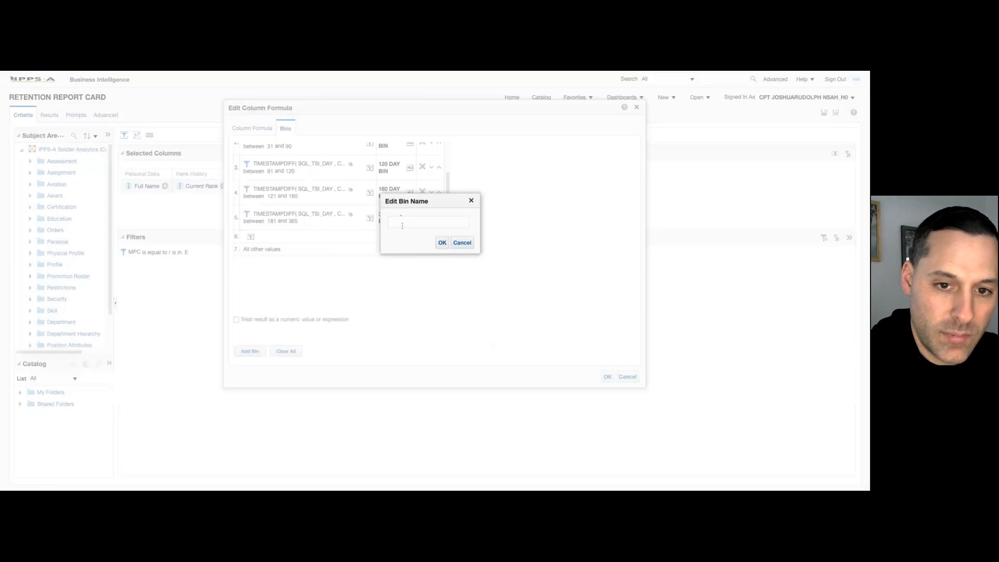
{"action": "type", "text": "MORE THAN 36"}
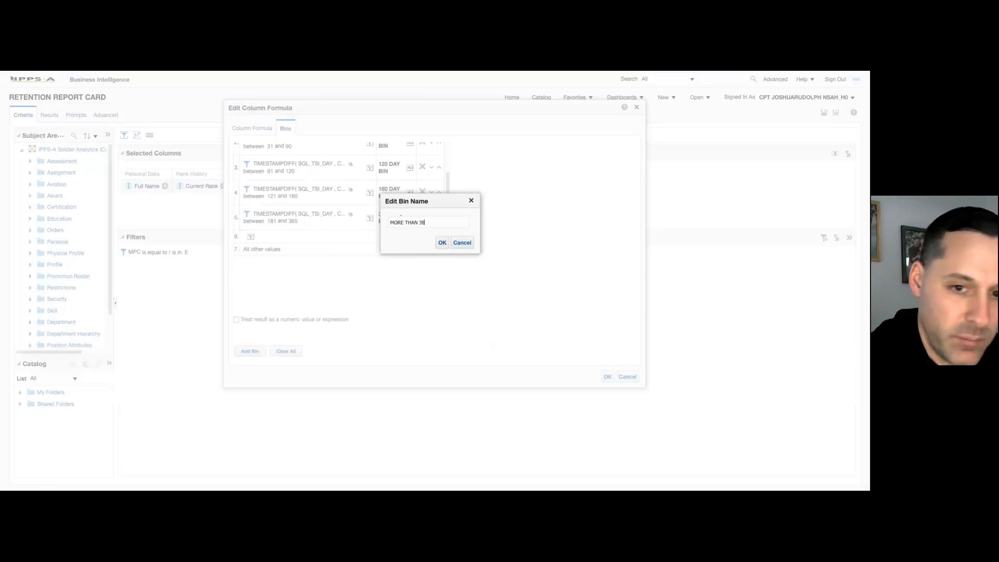
{"action": "type", "text": "5 BIN"}
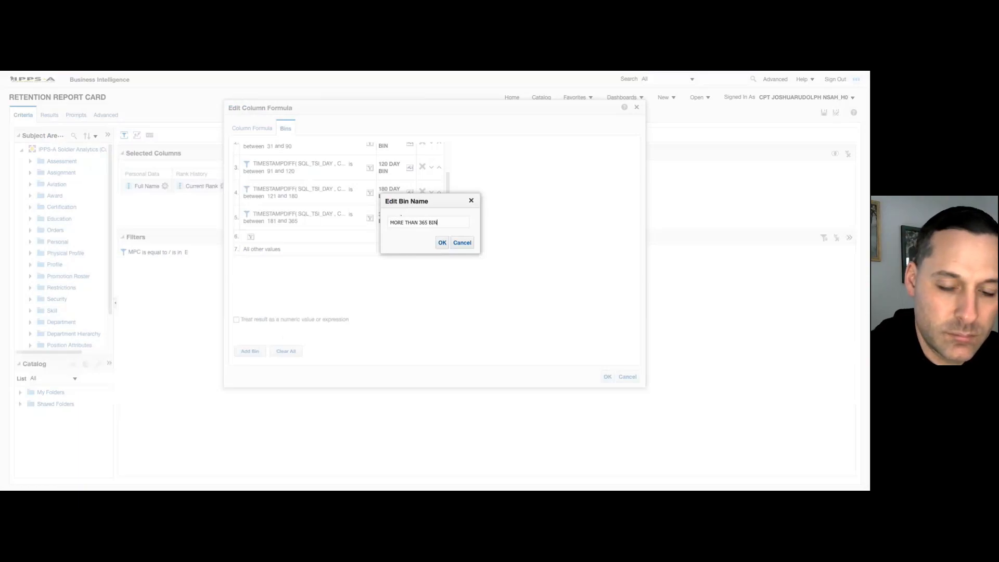
{"action": "left_click", "coordinate": [442, 242]}
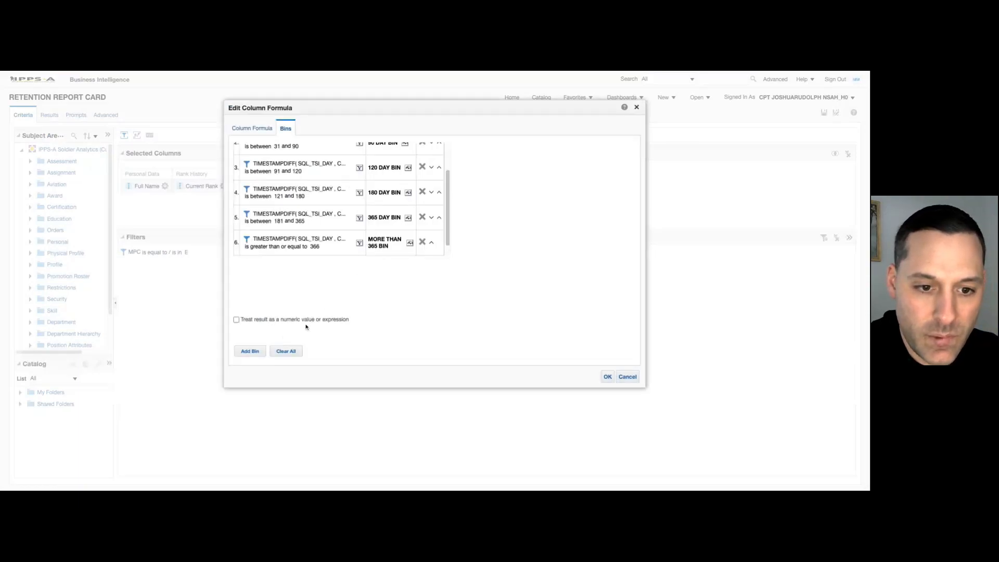
Step: Add a seventh bin for values less than or equal to 0 and name it "EXPIRED ETS BIN"
{"action": "left_click", "coordinate": [252, 352]}
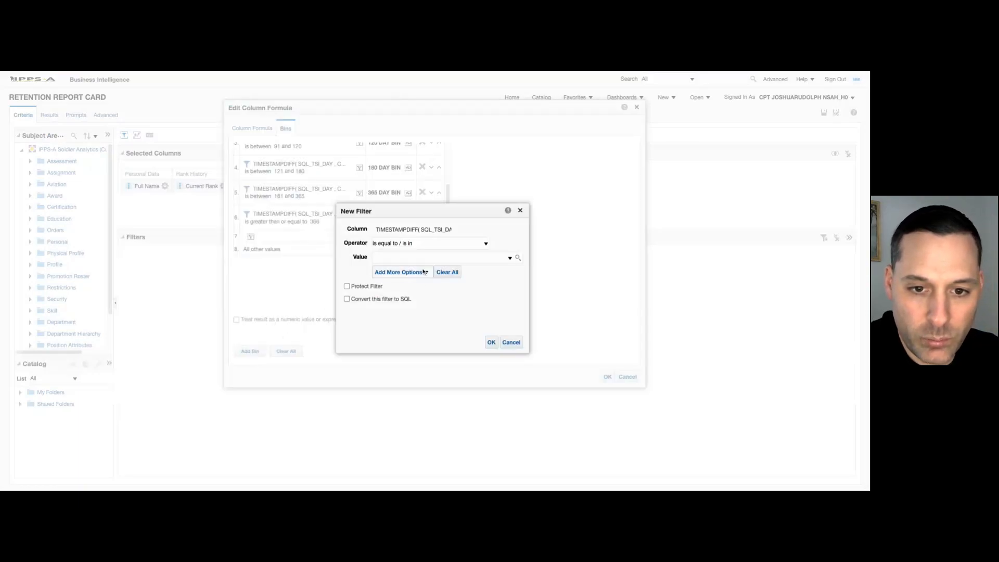
{"action": "left_click", "coordinate": [412, 245]}
{"action": "left_click", "coordinate": [400, 259]}
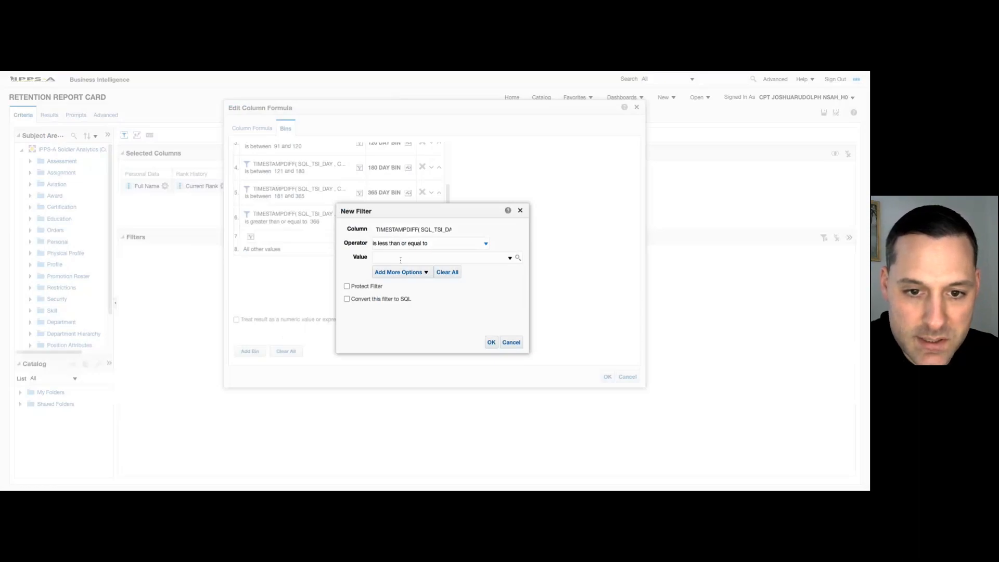
{"action": "left_click", "coordinate": [492, 342]}
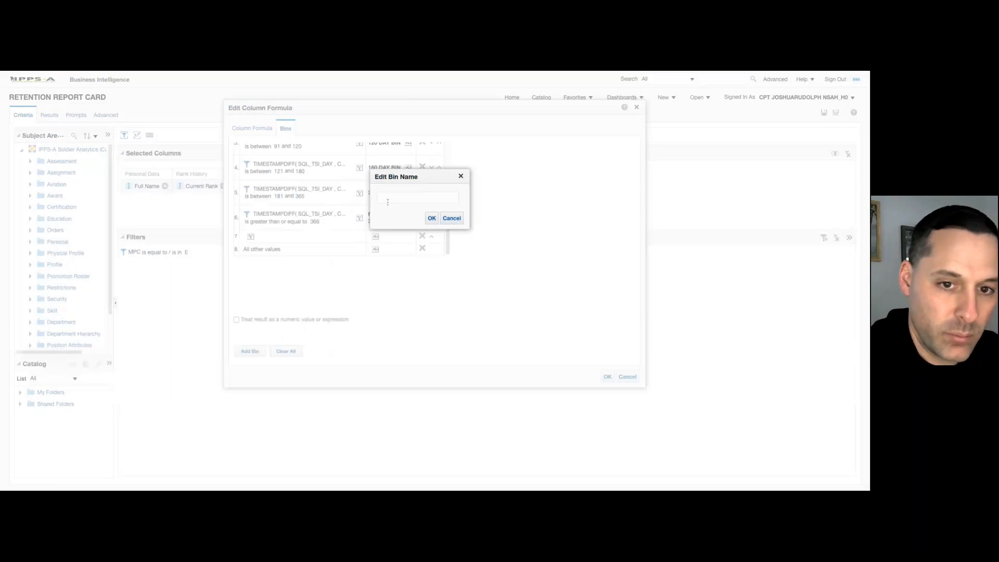
{"action": "type", "text": "EXPIRED ETS BIN"}
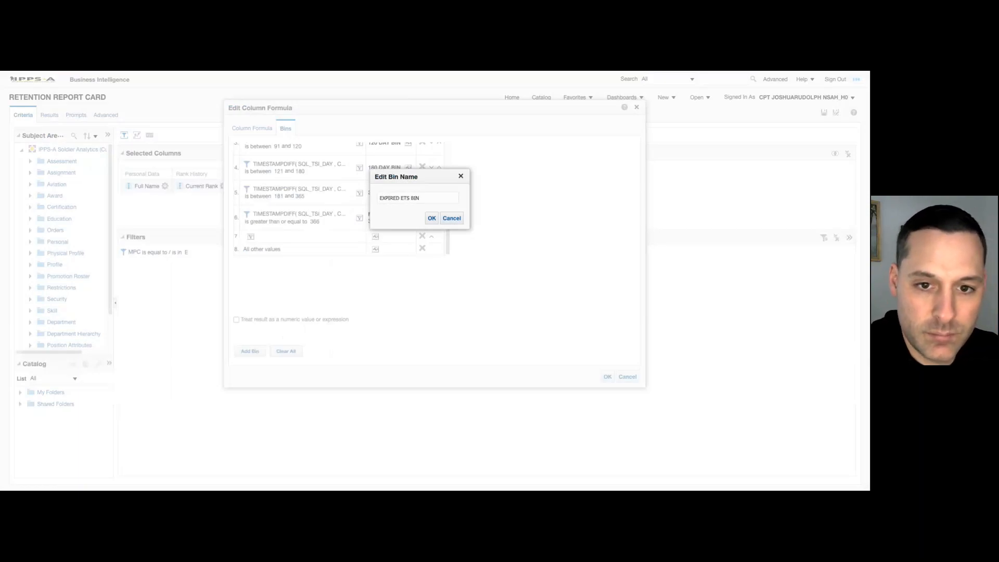
{"action": "left_click", "coordinate": [431, 218]}
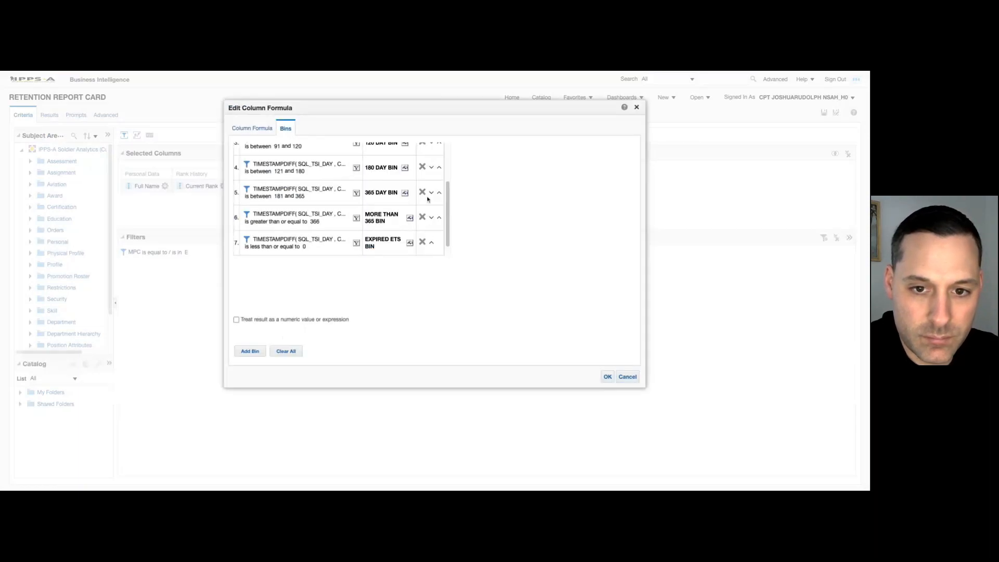
Step: Rename the first two bins with a leading zero as "030 DAY BIN" and "090 DAY BIN"
{"action": "left_click_drag", "start_coordinate": [449, 203], "coordinate": [450, 163]}
{"action": "scroll", "coordinate": [447, 176], "scroll_direction": "down", "scroll_amount": 3}
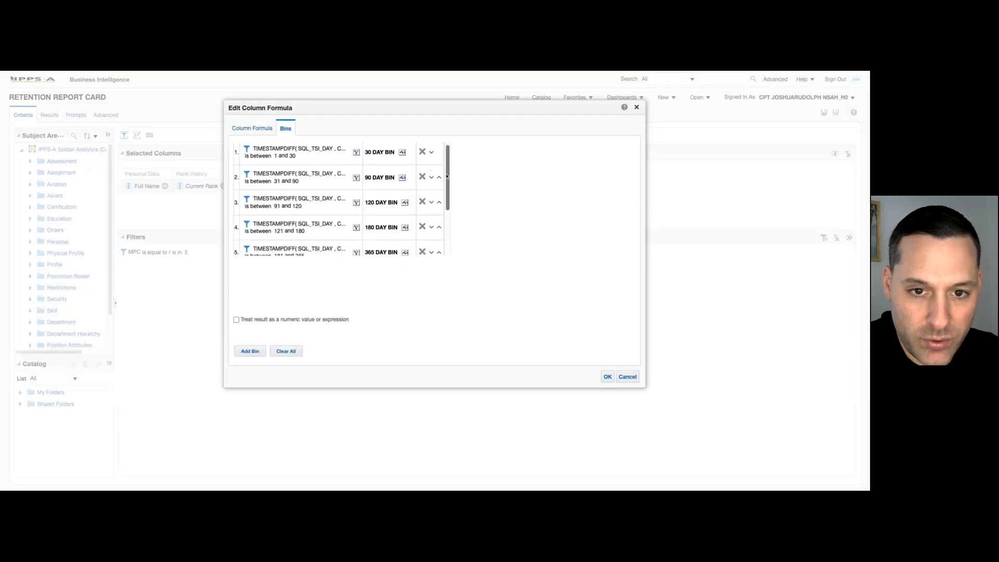
{"action": "scroll", "coordinate": [447, 177], "scroll_direction": "down", "scroll_amount": 1}
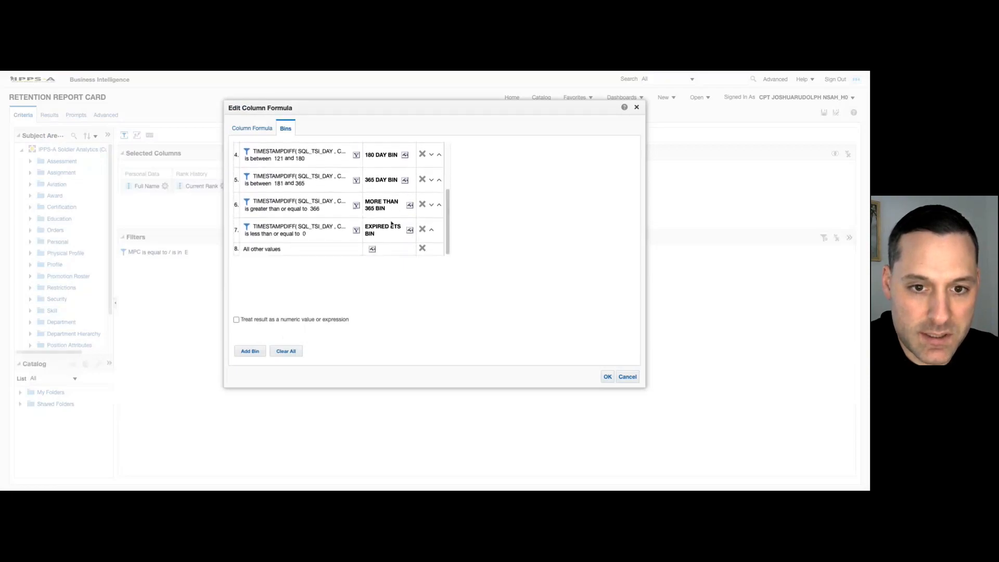
{"action": "scroll", "coordinate": [452, 237], "scroll_direction": "up", "scroll_amount": 4}
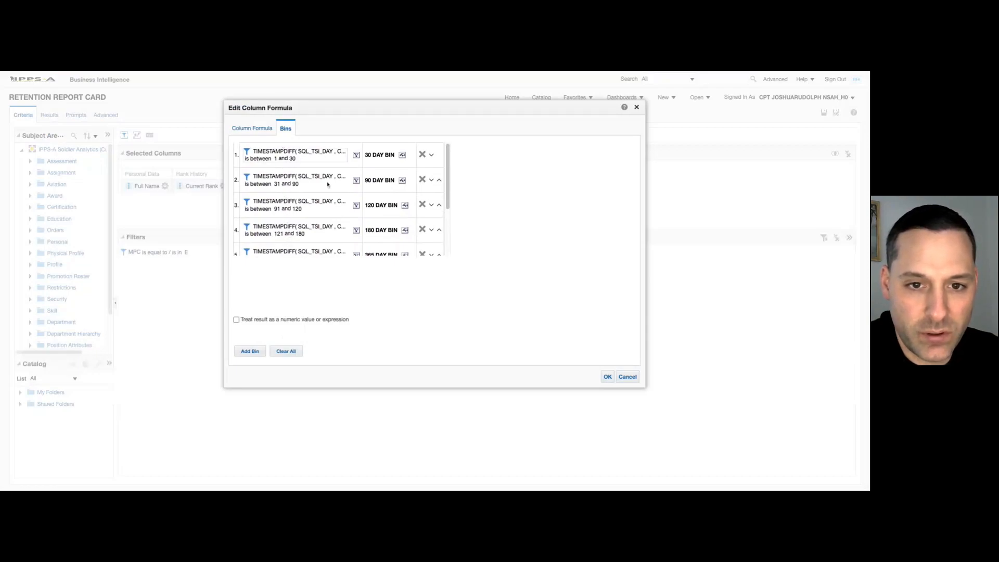
{"action": "left_click", "coordinate": [402, 156]}
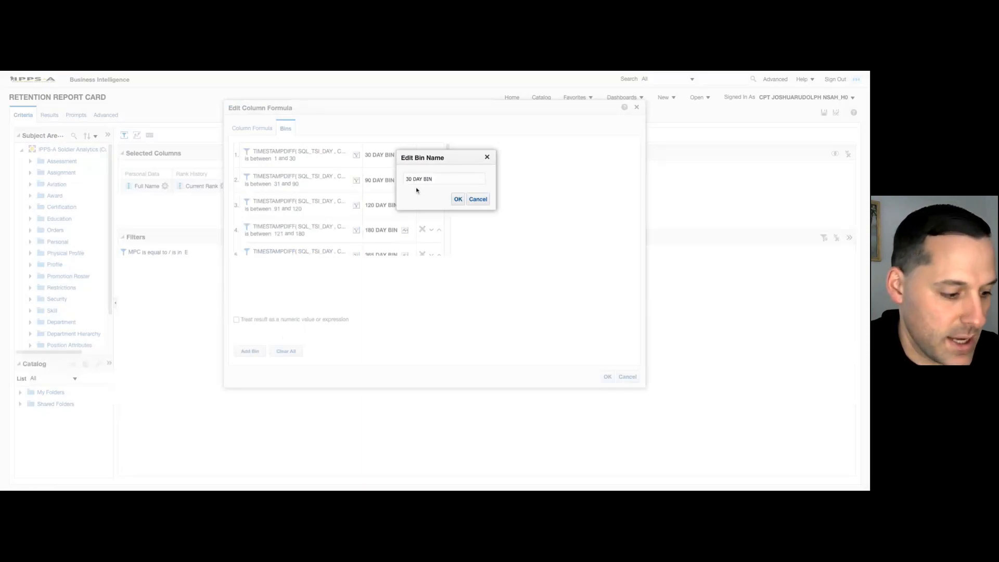
{"action": "type", "text": "0"}
{"action": "left_click", "coordinate": [458, 199]}
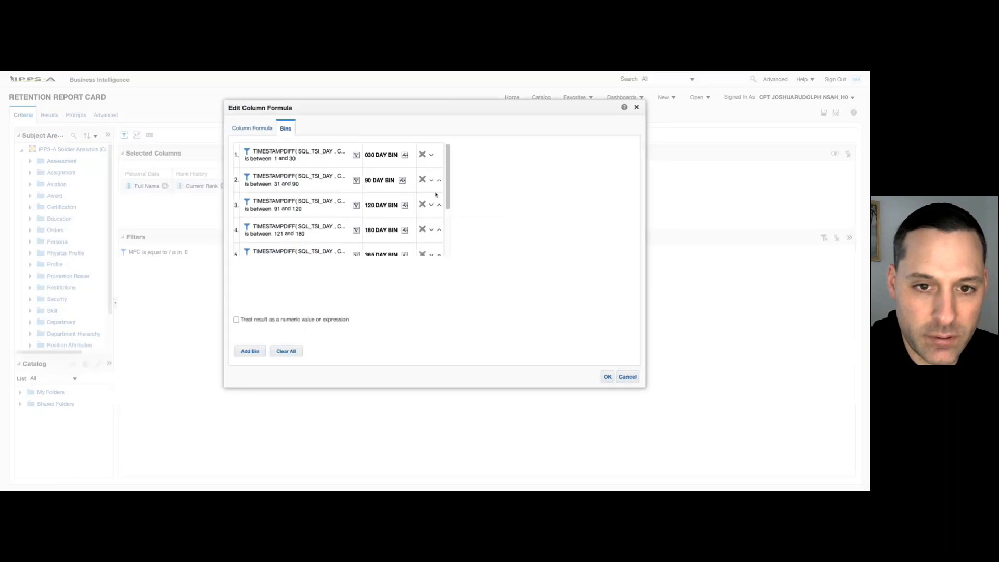
{"action": "left_click", "coordinate": [403, 180]}
{"action": "type", "text": "0"}
{"action": "left_click", "coordinate": [458, 224]}
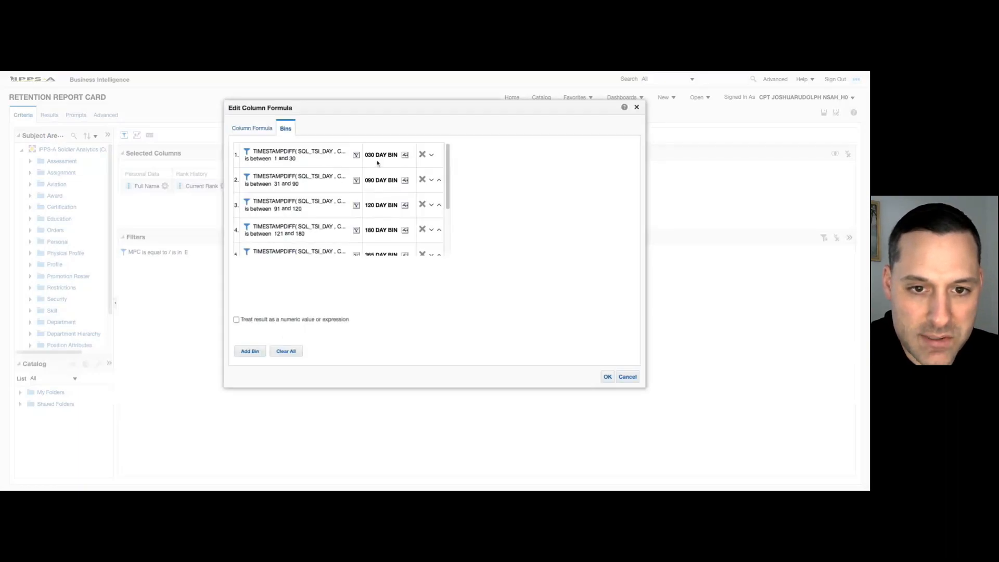
Step: Review the CASE formula generated from the ETS DAYS bins and apply the column formula changes
{"action": "scroll", "coordinate": [453, 170], "scroll_direction": "down", "scroll_amount": 3}
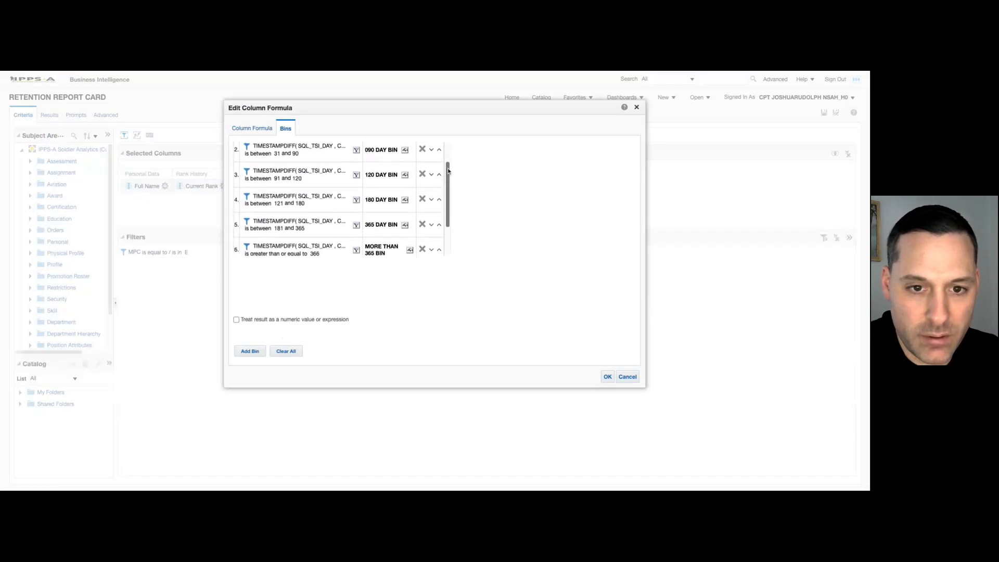
{"action": "left_click", "coordinate": [261, 131]}
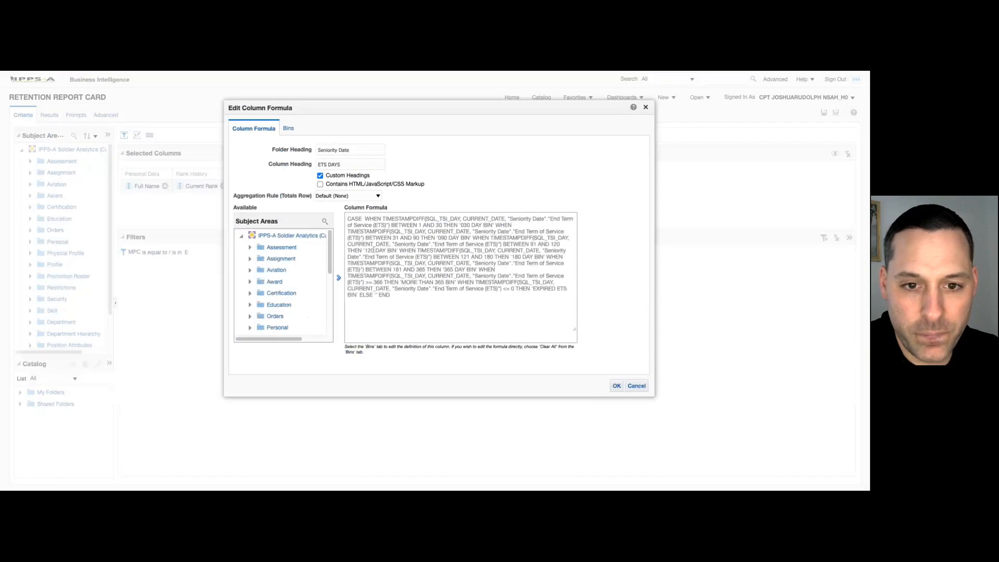
{"action": "left_click_drag", "start_coordinate": [394, 295], "coordinate": [348, 219]}
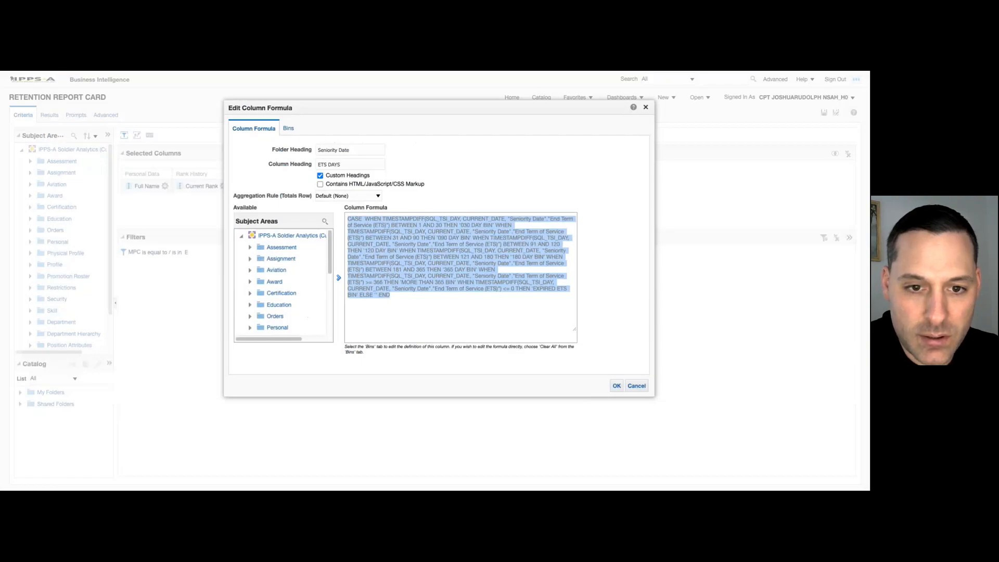
{"action": "left_click", "coordinate": [287, 128]}
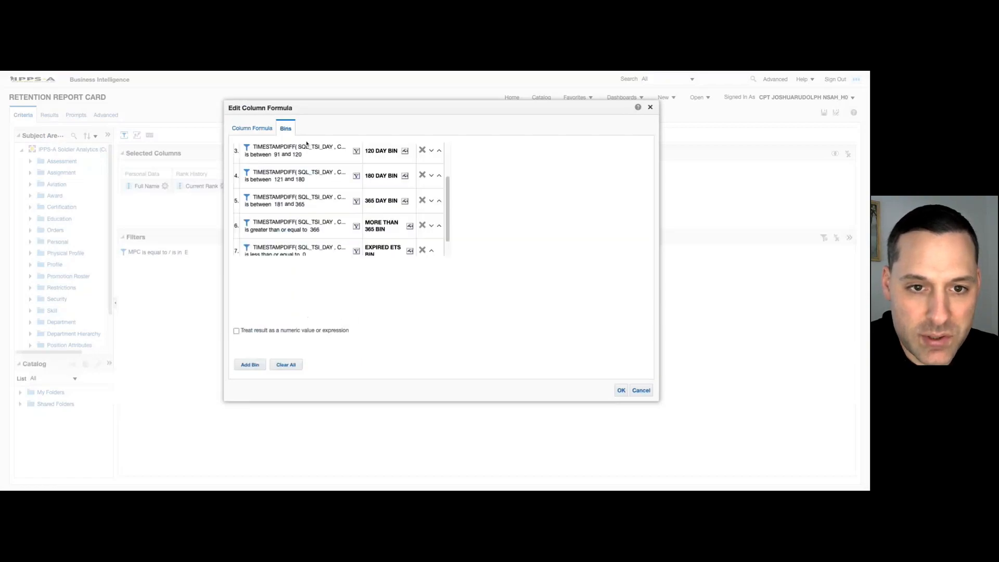
{"action": "left_click", "coordinate": [252, 128]}
{"action": "left_click_drag", "start_coordinate": [347, 219], "coordinate": [391, 295]}
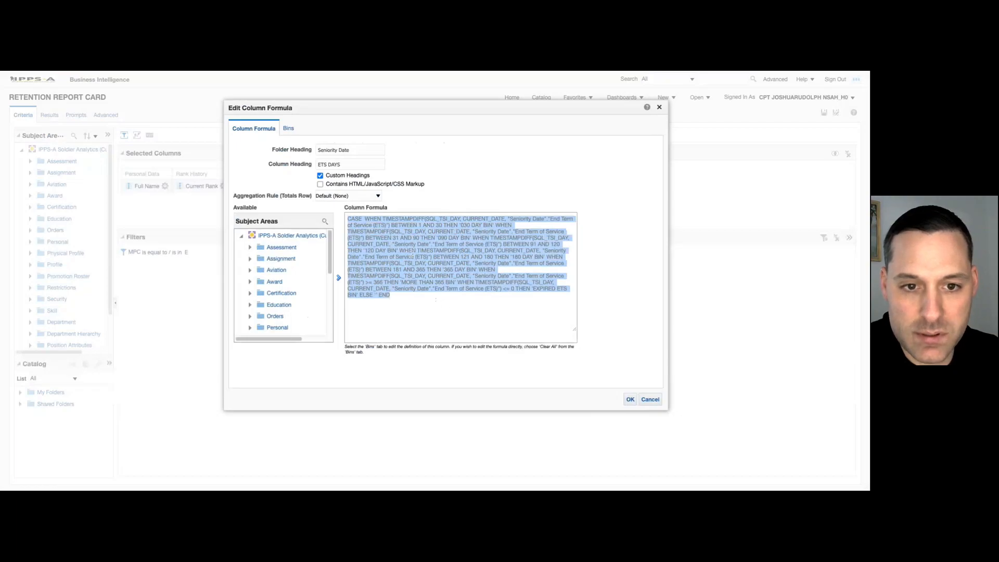
{"action": "left_click", "coordinate": [631, 399]}
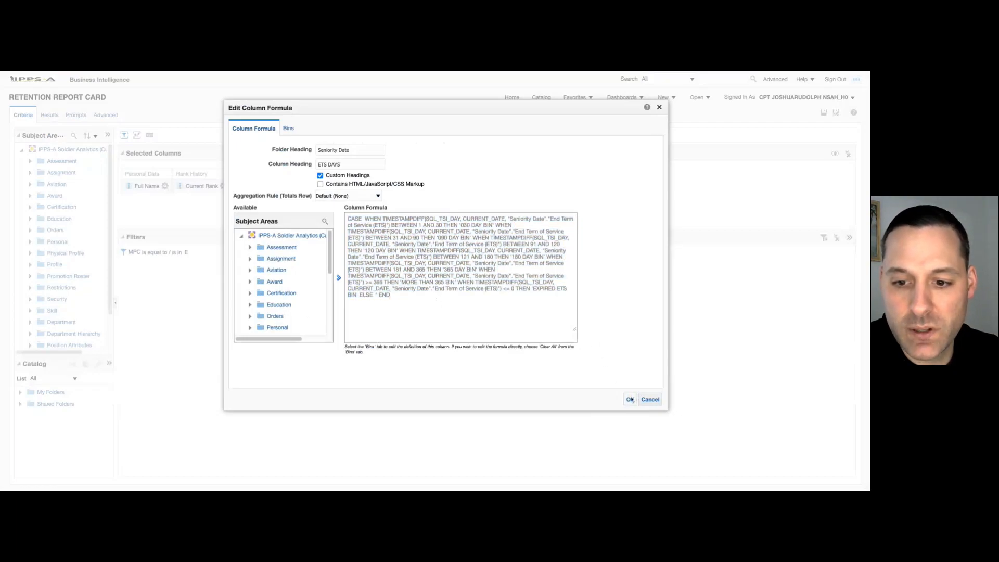
Step: Display the report results and examine the bin names in the table's ETS DAYS column
{"action": "left_click", "coordinate": [50, 115]}
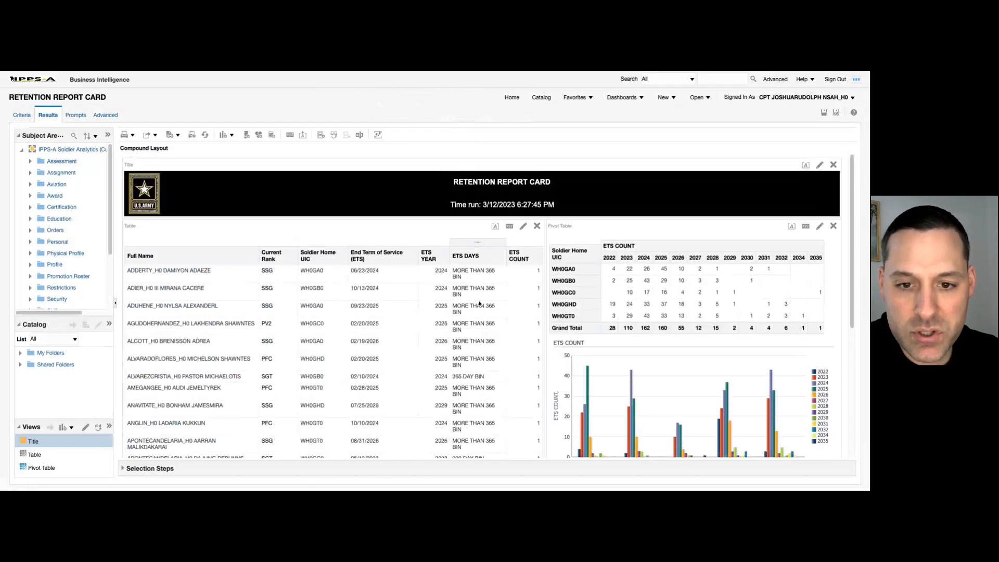
{"action": "left_click", "coordinate": [462, 275]}
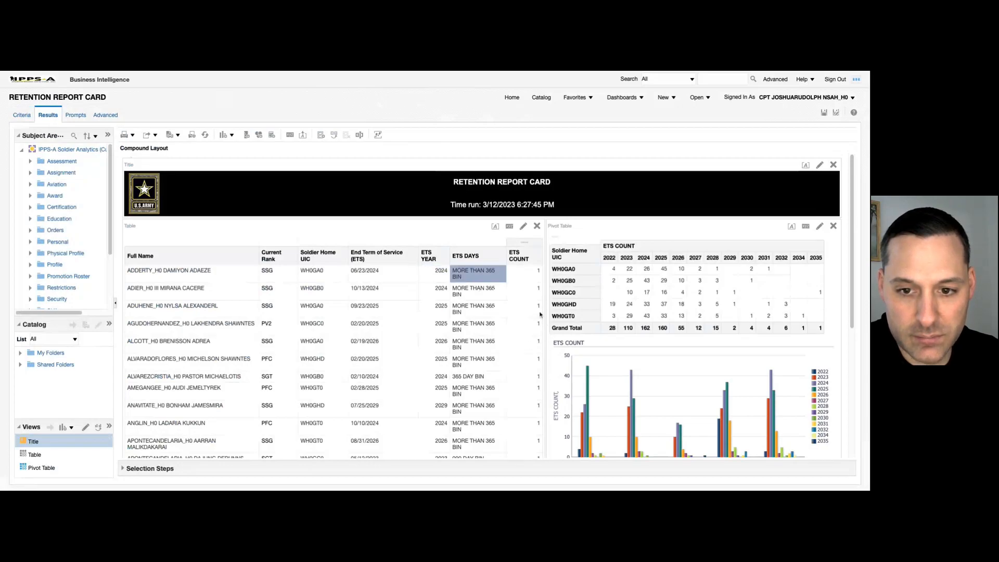
{"action": "mouse_move", "coordinate": [854, 269]}
{"action": "left_mouse_down"}
{"action": "mouse_move", "coordinate": [854, 385]}
{"action": "mouse_move", "coordinate": [854, 269]}
{"action": "left_mouse_up"}
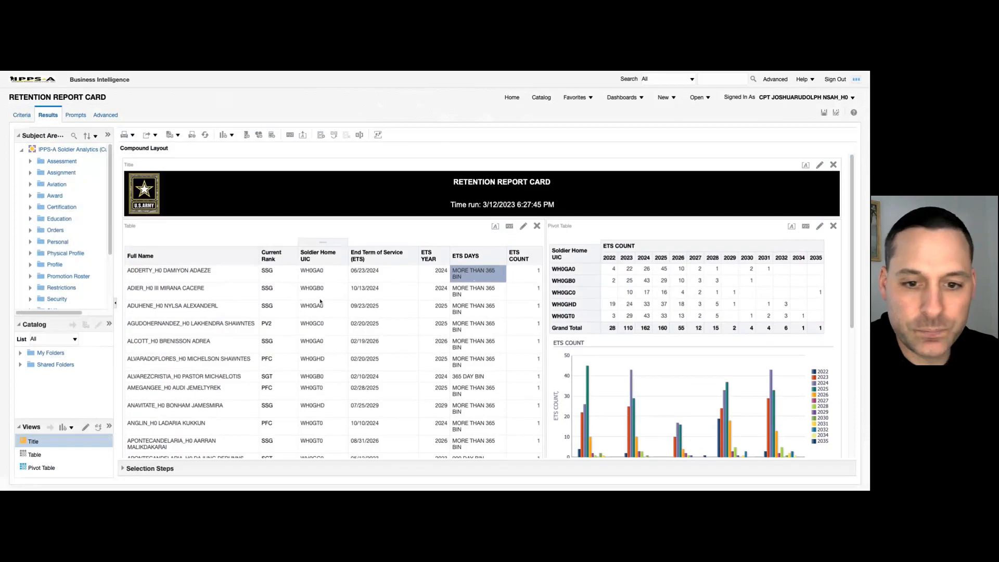
Step: Edit the table view and move the ETS DAYS column into the Table Prompts area of its layout
{"action": "left_click", "coordinate": [524, 228]}
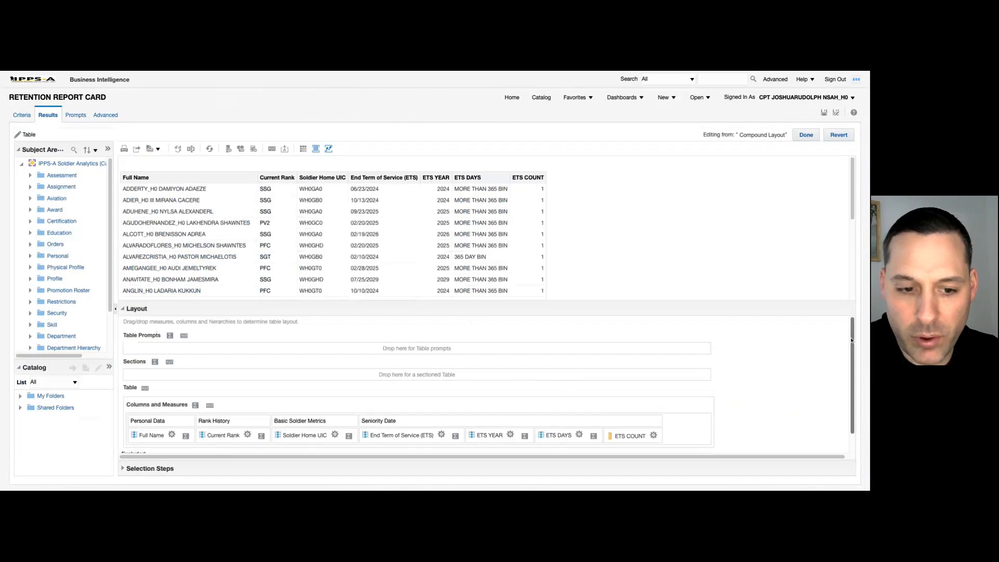
{"action": "scroll", "coordinate": [852, 340], "scroll_direction": "down", "scroll_amount": 2}
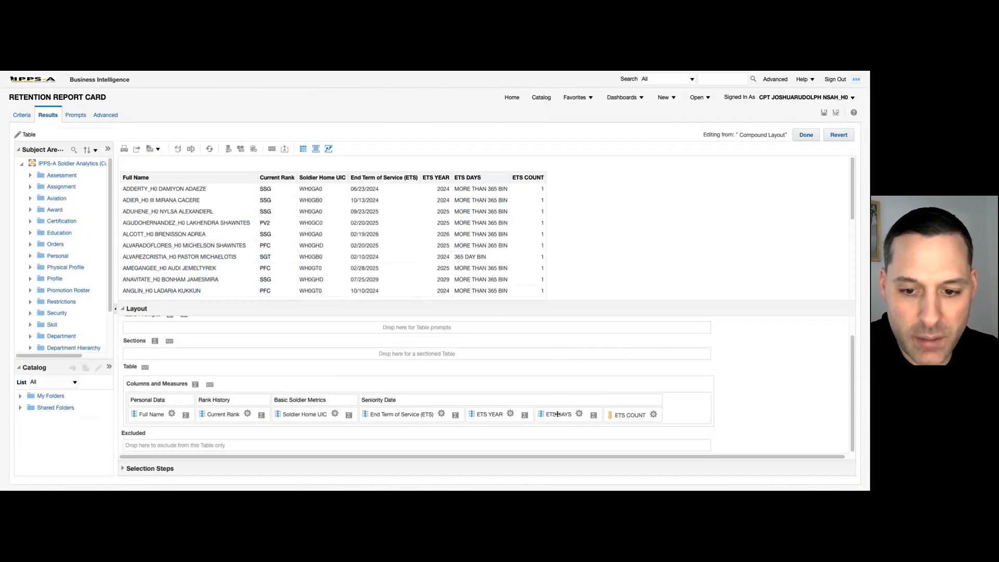
{"action": "left_click_drag", "start_coordinate": [558, 415], "coordinate": [152, 345]}
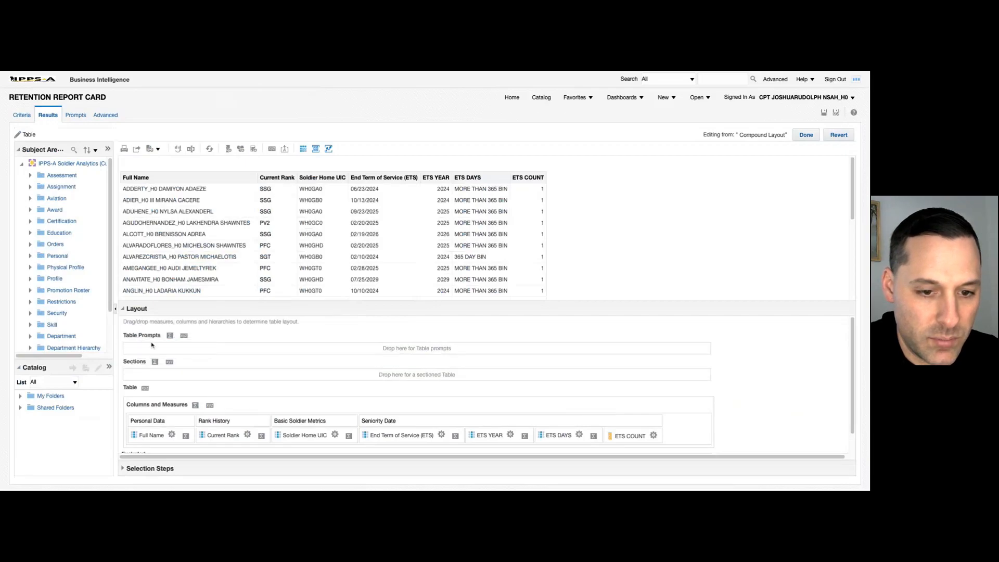
{"action": "mouse_move", "coordinate": [553, 435]}
{"action": "left_mouse_down"}
{"action": "mouse_move", "coordinate": [317, 356]}
{"action": "mouse_move", "coordinate": [171, 353]}
{"action": "mouse_move", "coordinate": [144, 338]}
{"action": "left_mouse_up"}
{"action": "left_click_drag", "start_coordinate": [538, 441], "coordinate": [208, 344]}
{"action": "mouse_move", "coordinate": [568, 436]}
{"action": "left_mouse_down"}
{"action": "mouse_move", "coordinate": [210, 335]}
{"action": "mouse_move", "coordinate": [215, 348]}
{"action": "left_mouse_up"}
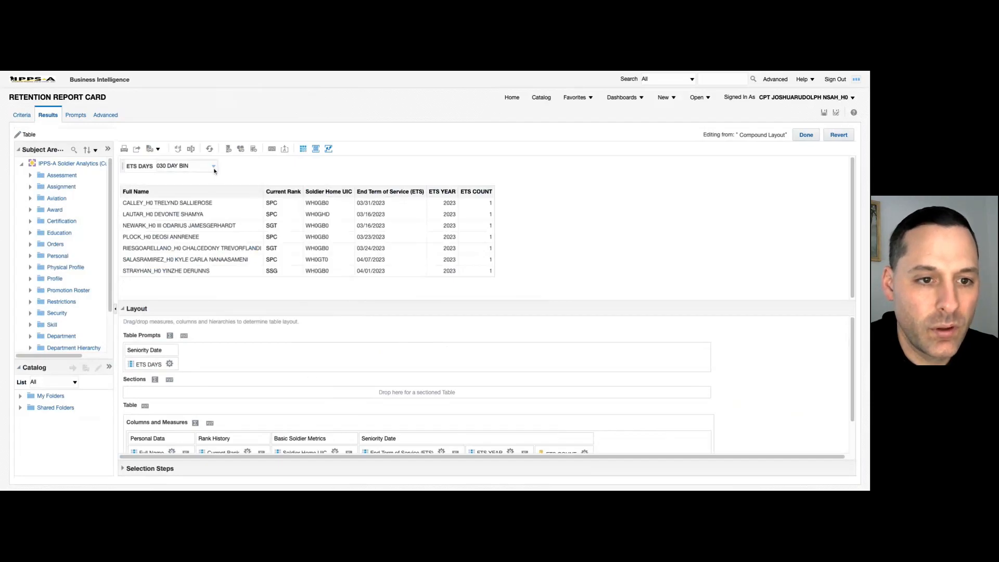
Step: Preview the table for the 090, 120 and 180 DAY BIN prompt values, and return to 030 DAY BIN
{"action": "left_click", "coordinate": [214, 171]}
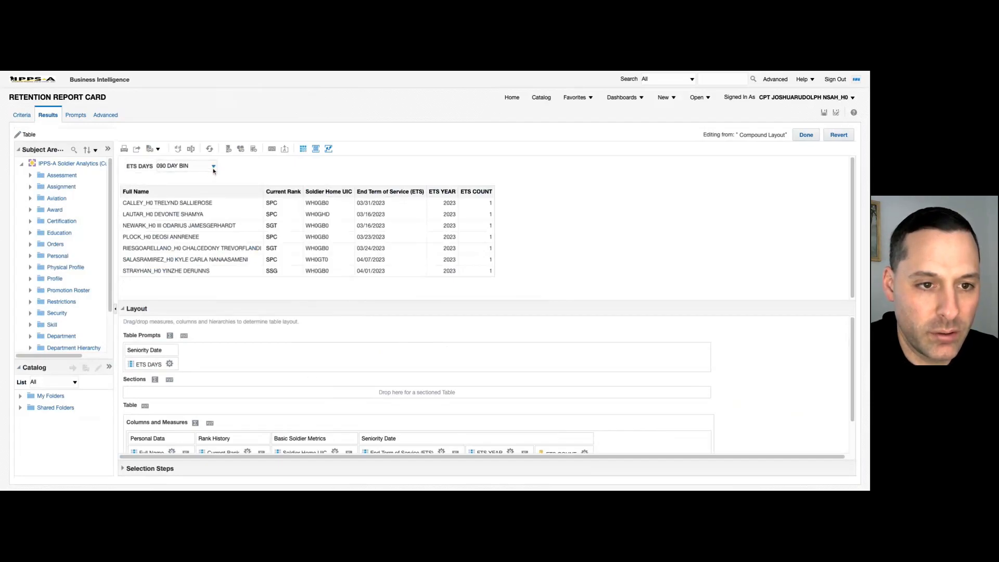
{"action": "left_click", "coordinate": [215, 169]}
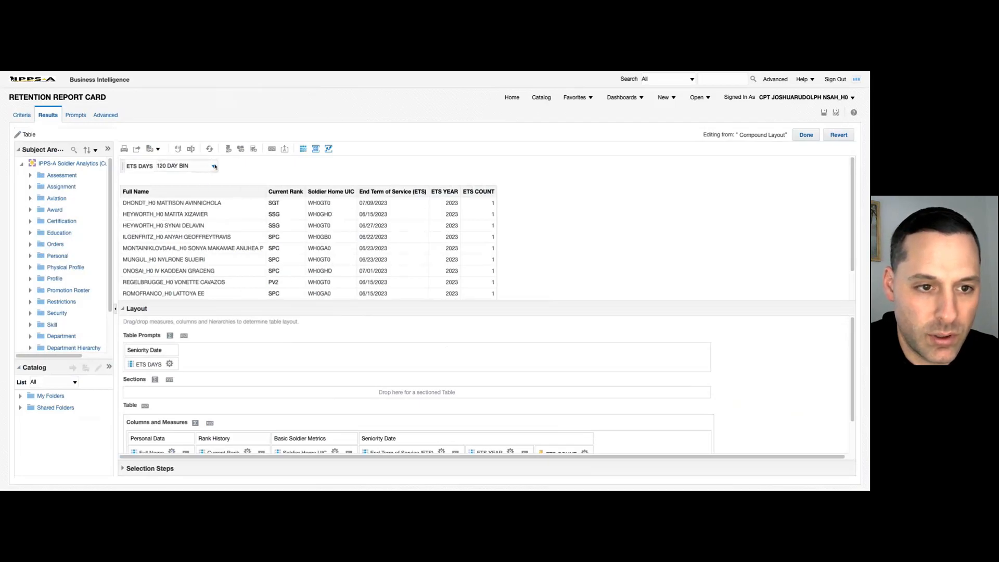
{"action": "left_click", "coordinate": [214, 167]}
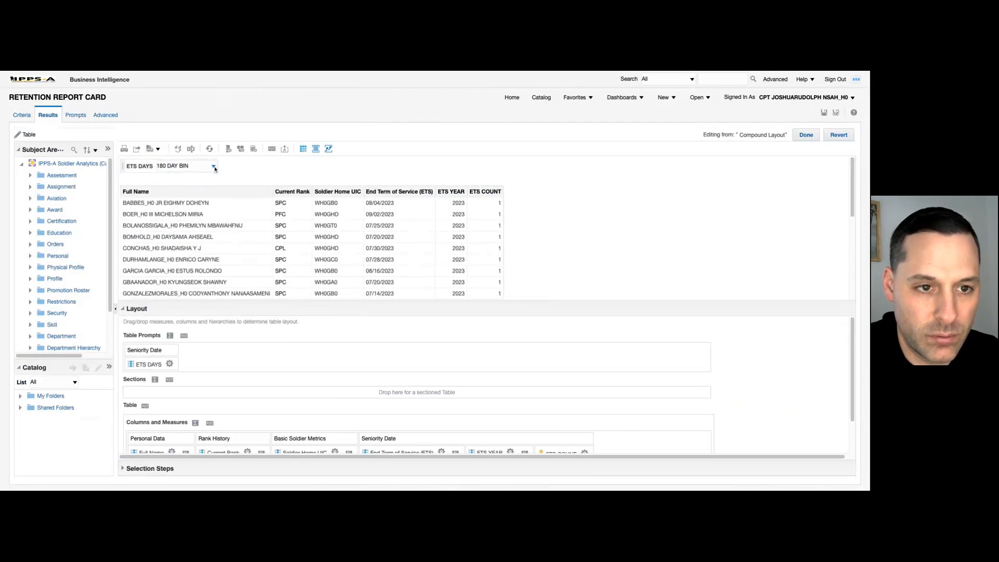
{"action": "left_click", "coordinate": [214, 168]}
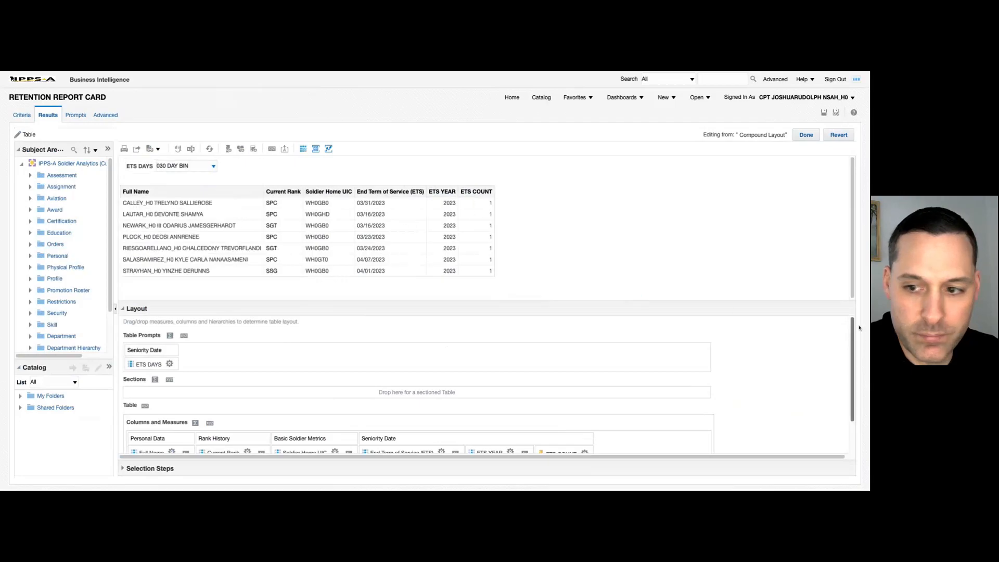
Step: Exclude the ETS COUNT measure from the table and finish editing the table view
{"action": "scroll", "coordinate": [855, 338], "scroll_direction": "down", "scroll_amount": 2}
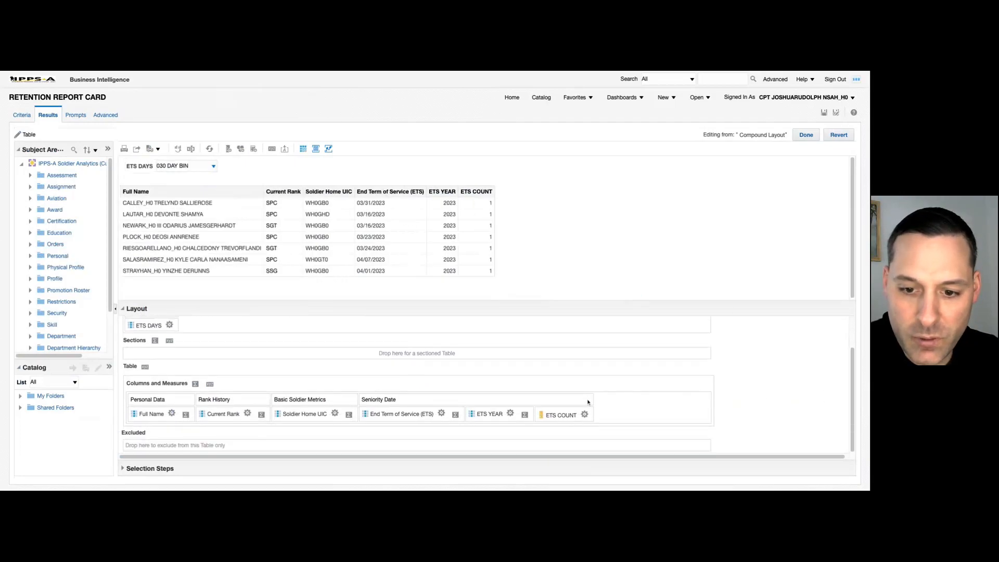
{"action": "left_click_drag", "start_coordinate": [560, 415], "coordinate": [557, 414]}
{"action": "left_click_drag", "start_coordinate": [557, 414], "coordinate": [219, 445]}
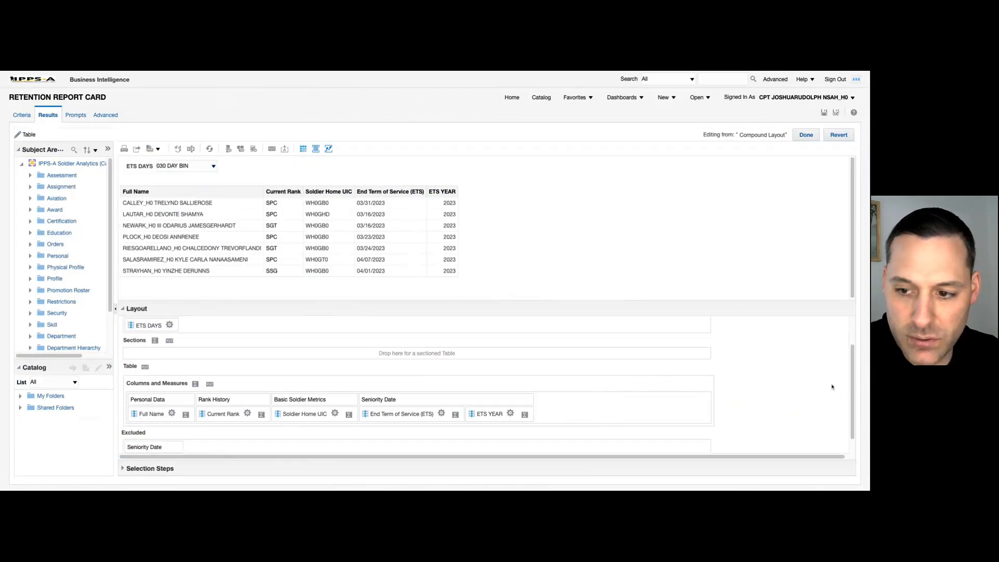
{"action": "scroll", "coordinate": [832, 385], "scroll_direction": "up", "scroll_amount": 1}
{"action": "left_click", "coordinate": [806, 135]}
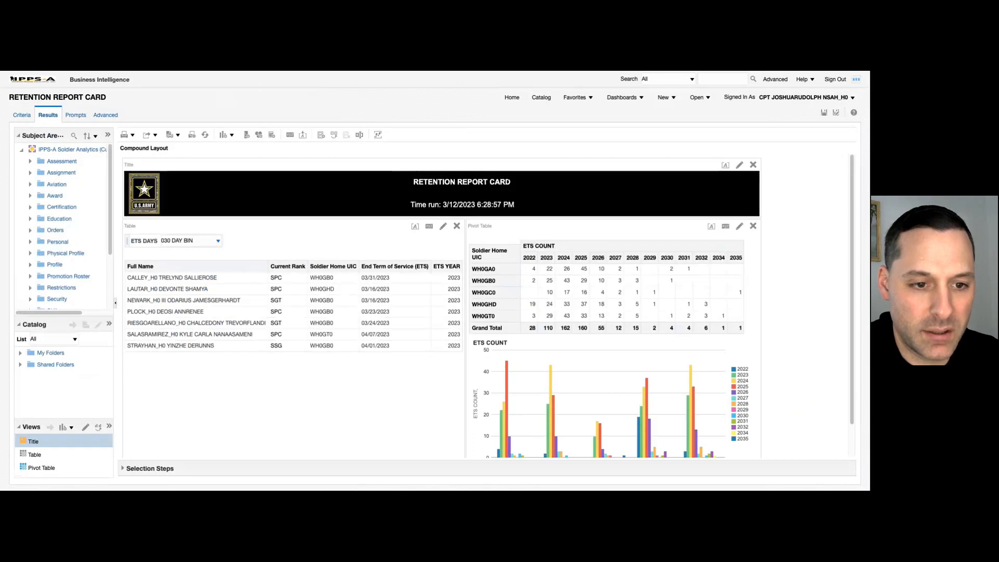
Step: View the EXPIRED ETS BIN records in the compound layout and switch the table back to 030 DAY BIN
{"action": "left_click", "coordinate": [219, 246]}
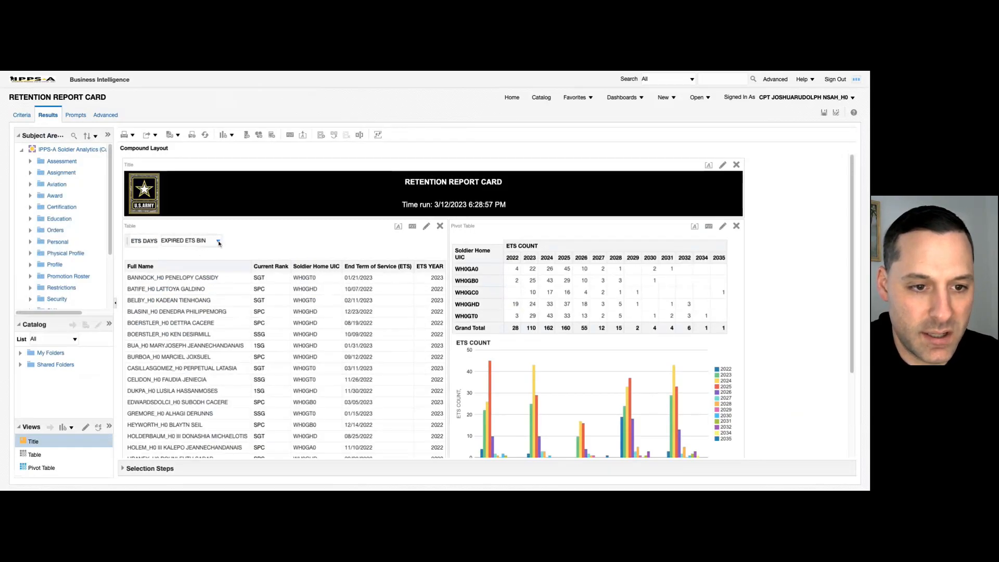
{"action": "left_click_drag", "start_coordinate": [207, 238], "coordinate": [211, 207]}
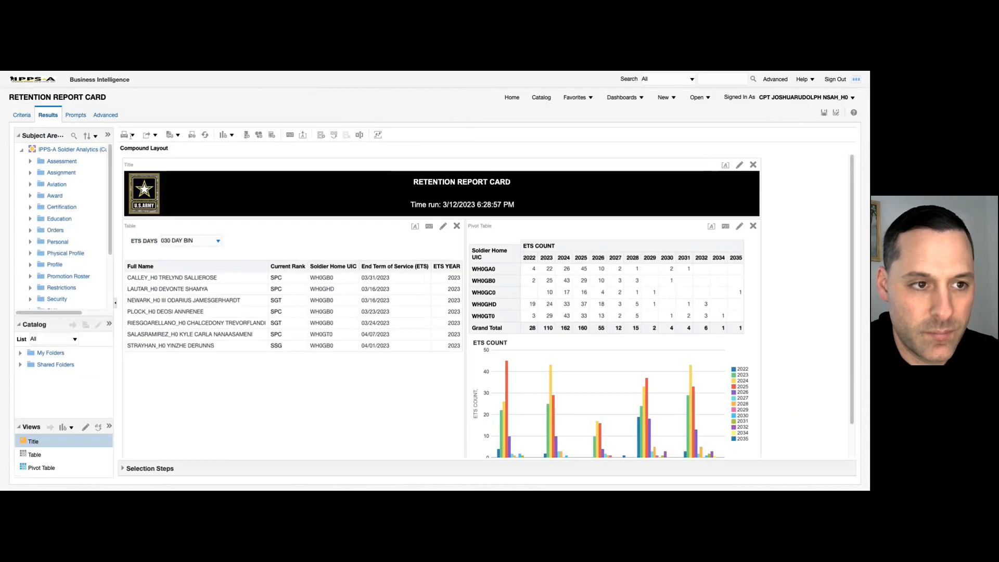
Step: Rename the ETS DAYS column heading to "ETS BINS" in the report criteria
{"action": "left_click", "coordinate": [22, 115]}
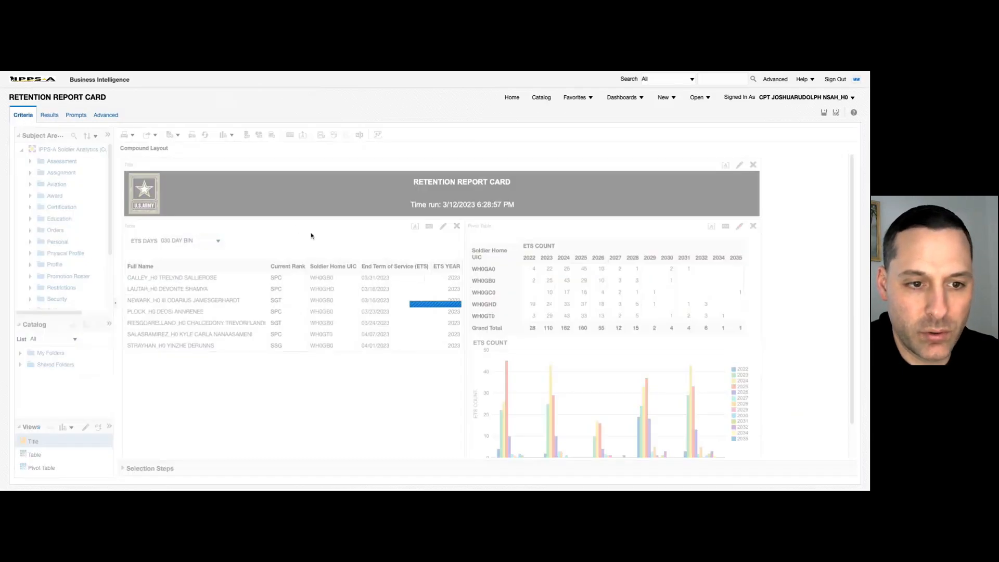
{"action": "left_click", "coordinate": [486, 186]}
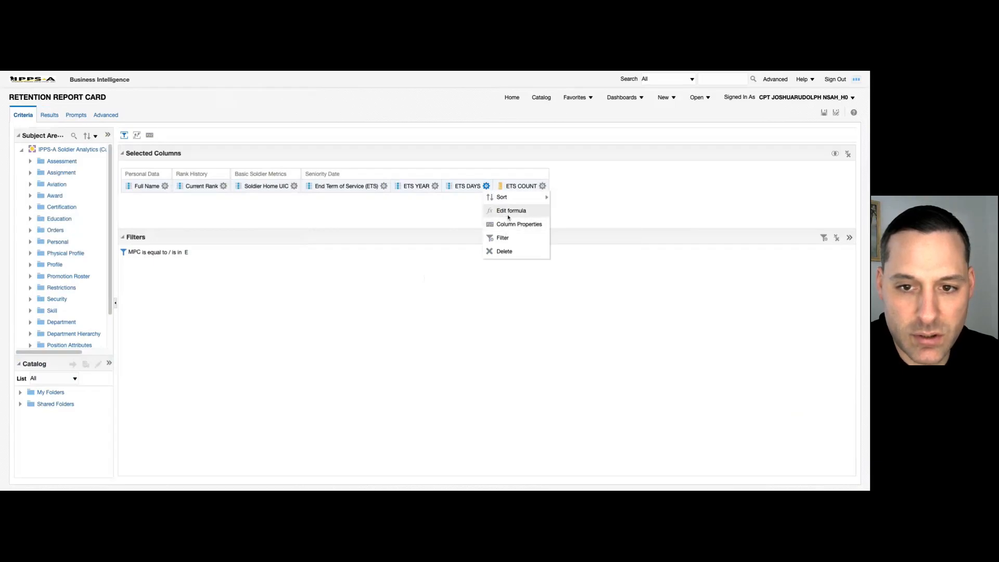
{"action": "left_click", "coordinate": [508, 210]}
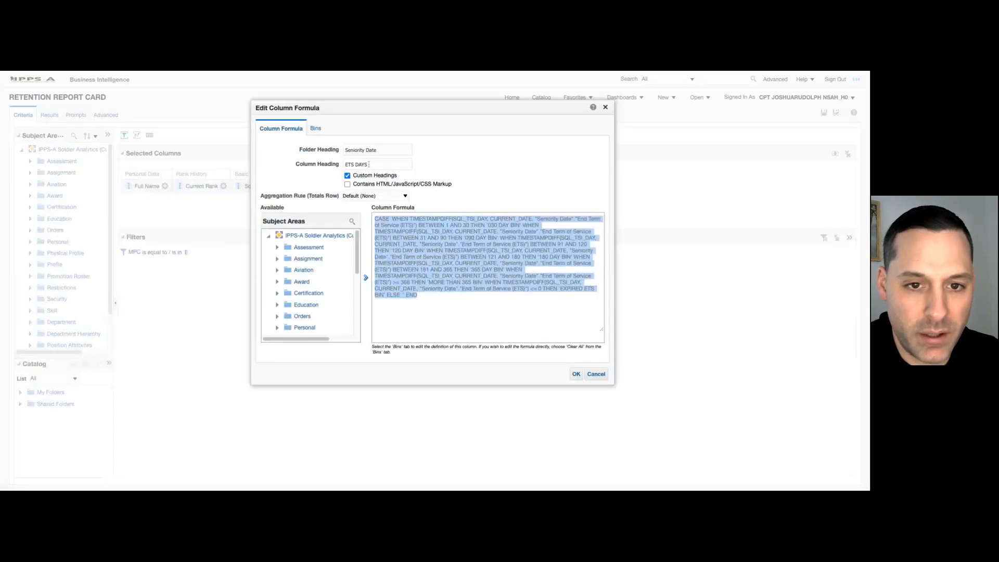
{"action": "triple_click", "coordinate": [369, 164]}
{"action": "type", "text": "ETS BINS"}
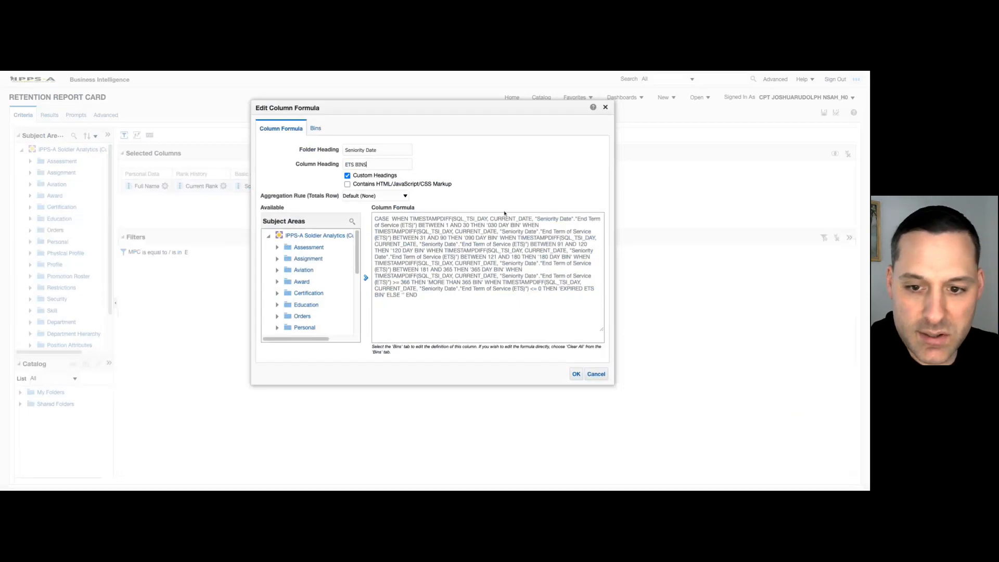
{"action": "left_click", "coordinate": [577, 375]}
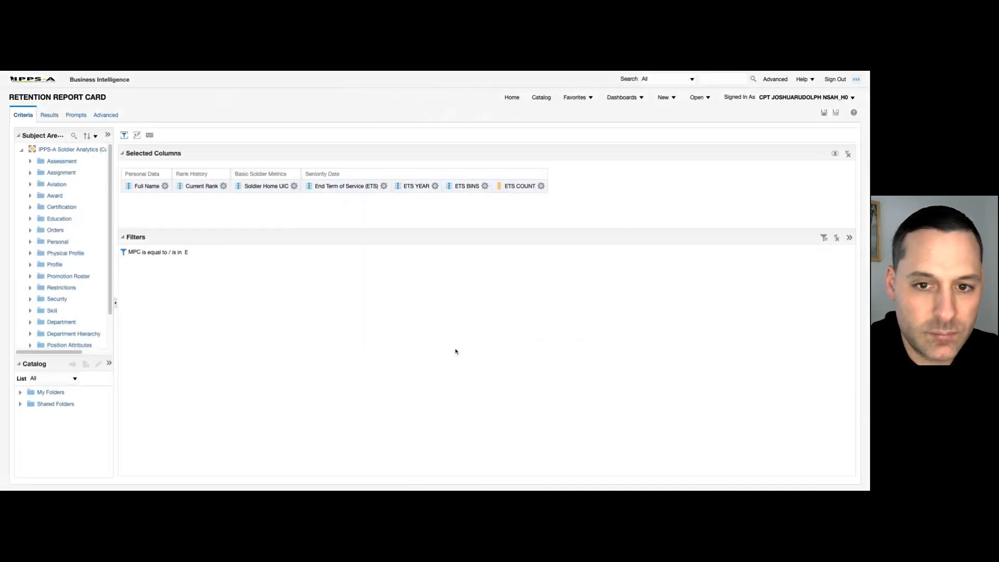
Step: Search the subject area for "EXPIRED ETS" and add the Expired ETS measure to the selected columns
{"action": "left_click", "coordinate": [73, 136]}
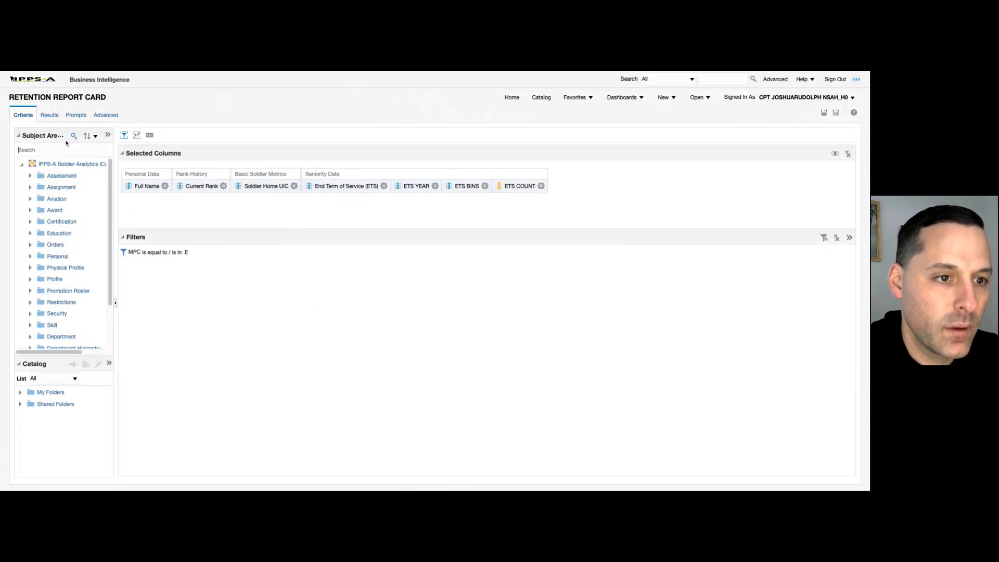
{"action": "left_click", "coordinate": [56, 149]}
{"action": "type", "text": "EXP"}
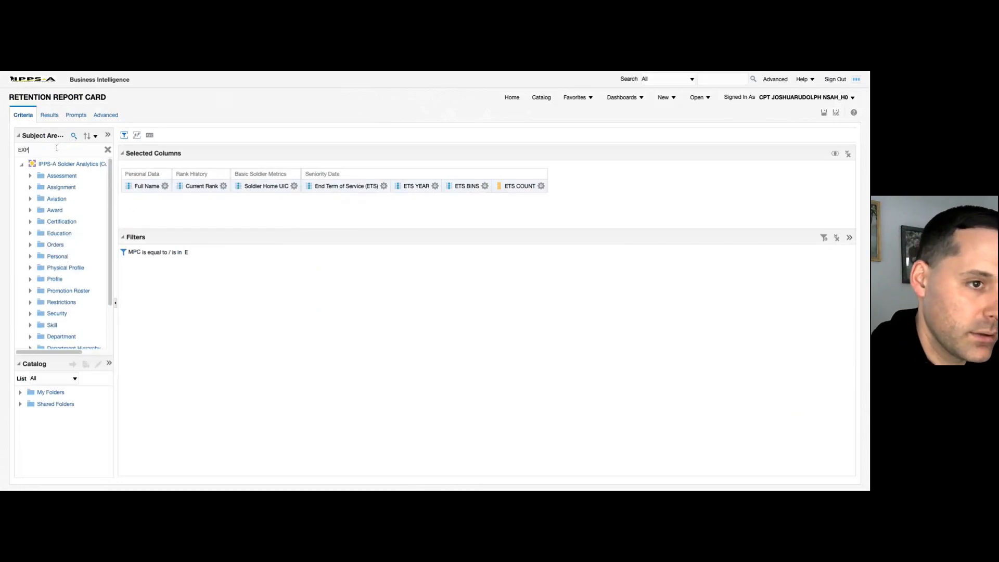
{"action": "type", "text": "IRED ETS"}
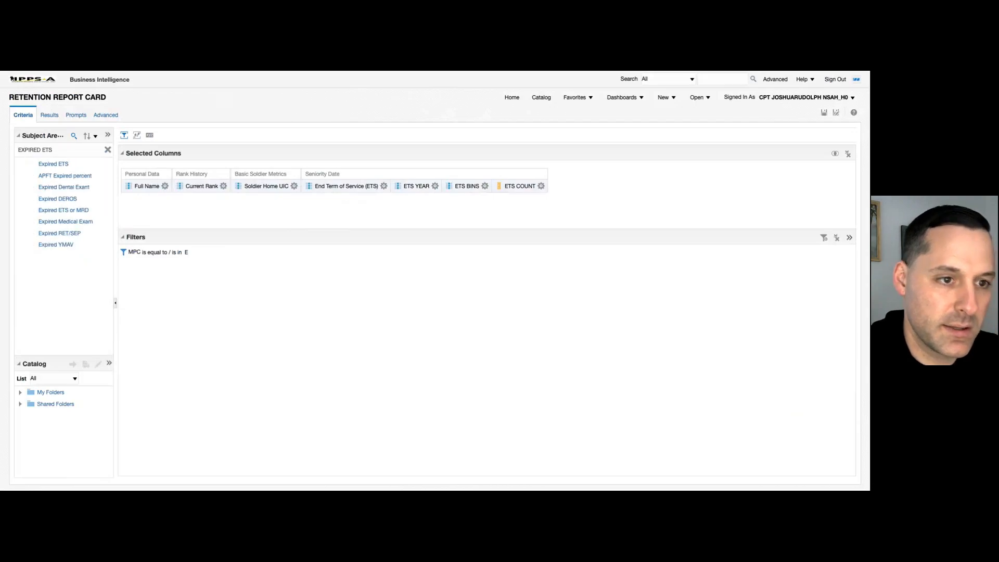
{"action": "double_click", "coordinate": [51, 164]}
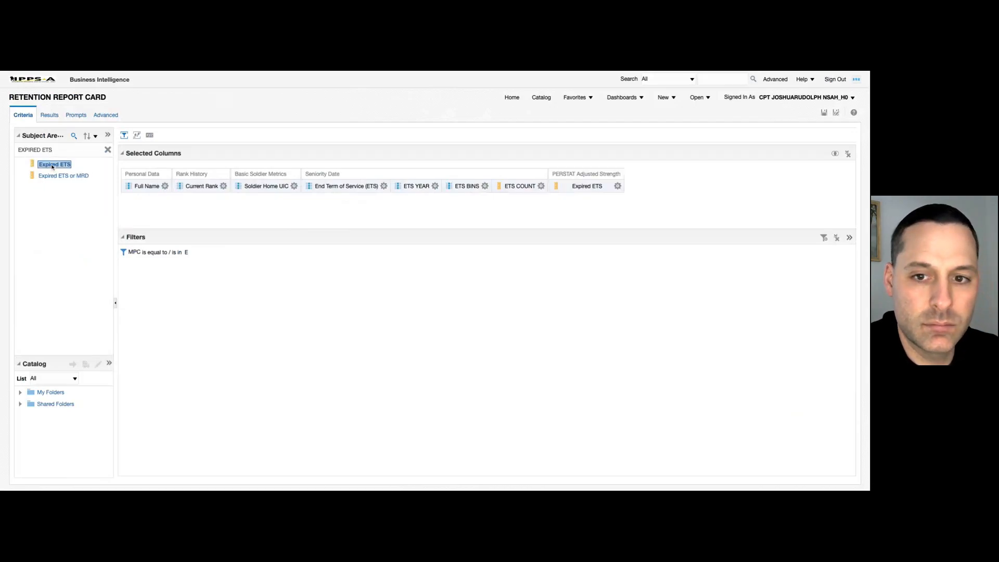
Step: Create a Performance Tile view in the report results and set its measure to Expired ETS
{"action": "left_click", "coordinate": [47, 115]}
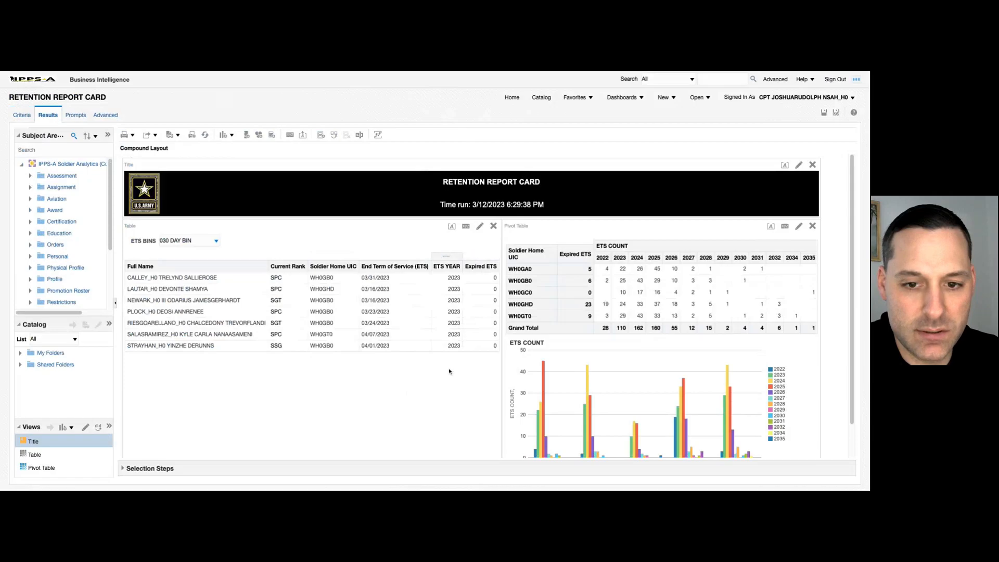
{"action": "left_click", "coordinate": [71, 428]}
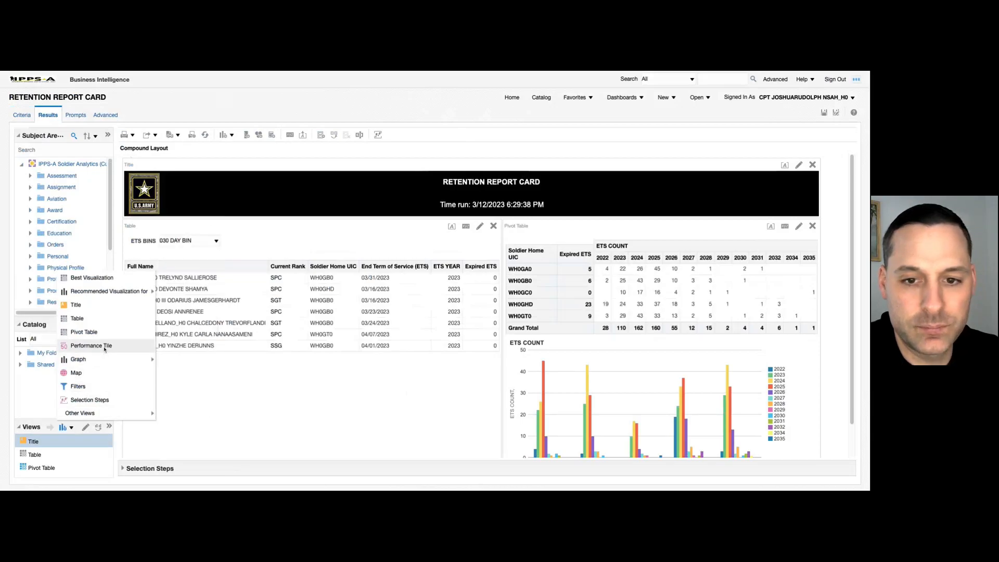
{"action": "left_click", "coordinate": [104, 347]}
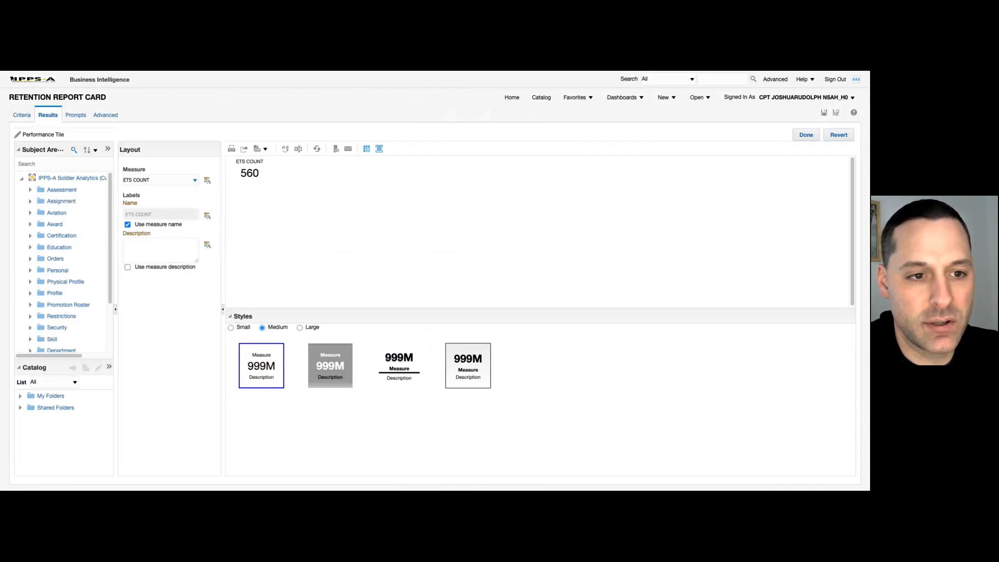
{"action": "left_click", "coordinate": [149, 189]}
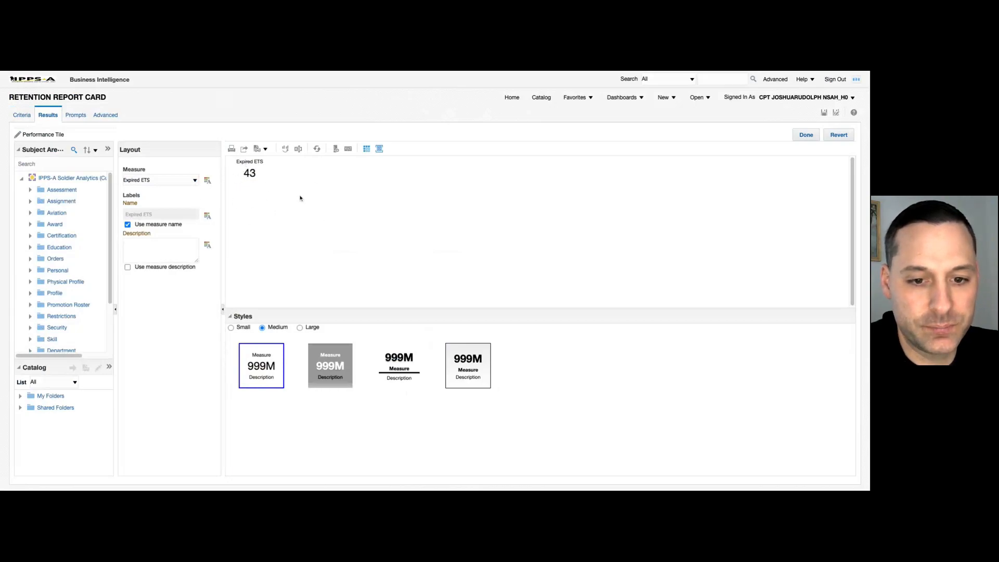
Step: Try the tile styles, apply the underlined one in Large size, and accept the performance tile properties
{"action": "left_click", "coordinate": [346, 357]}
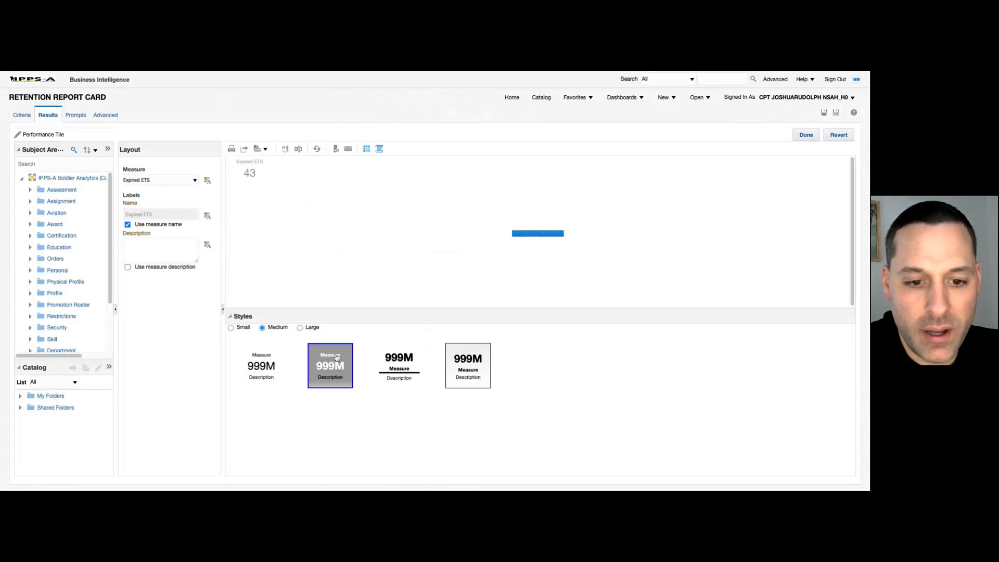
{"action": "left_click", "coordinate": [395, 361]}
{"action": "left_click", "coordinate": [467, 360]}
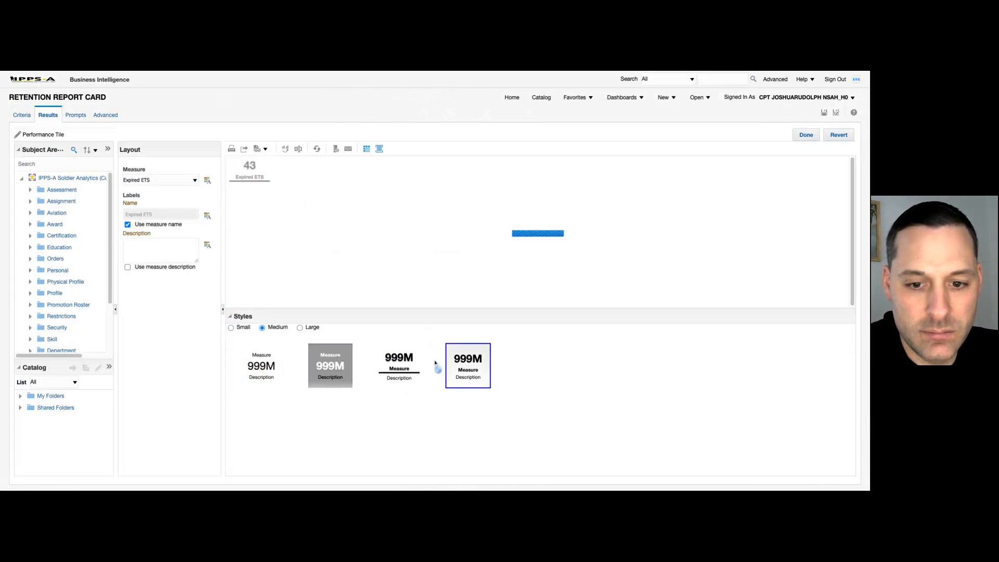
{"action": "left_click", "coordinate": [399, 359]}
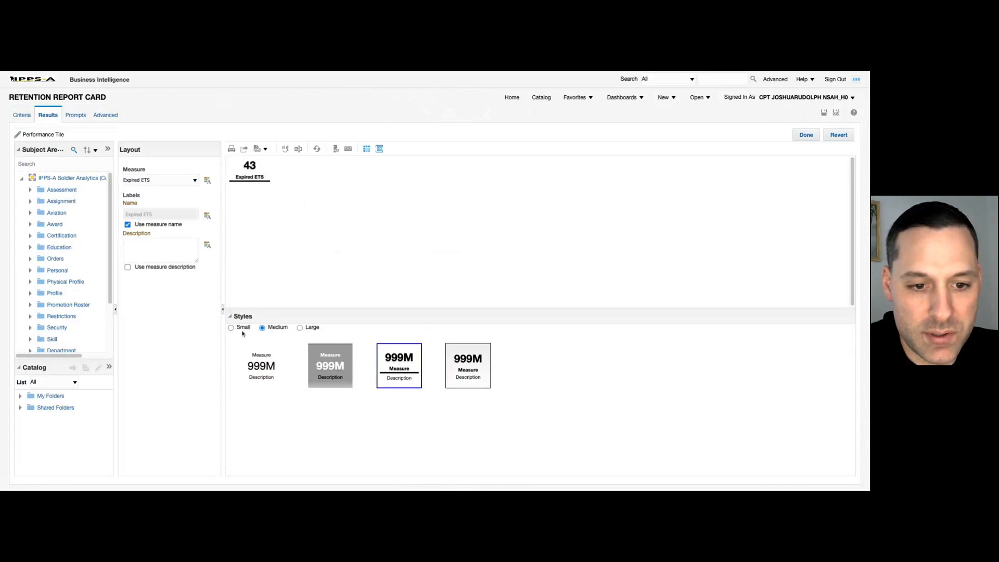
{"action": "left_click", "coordinate": [300, 328]}
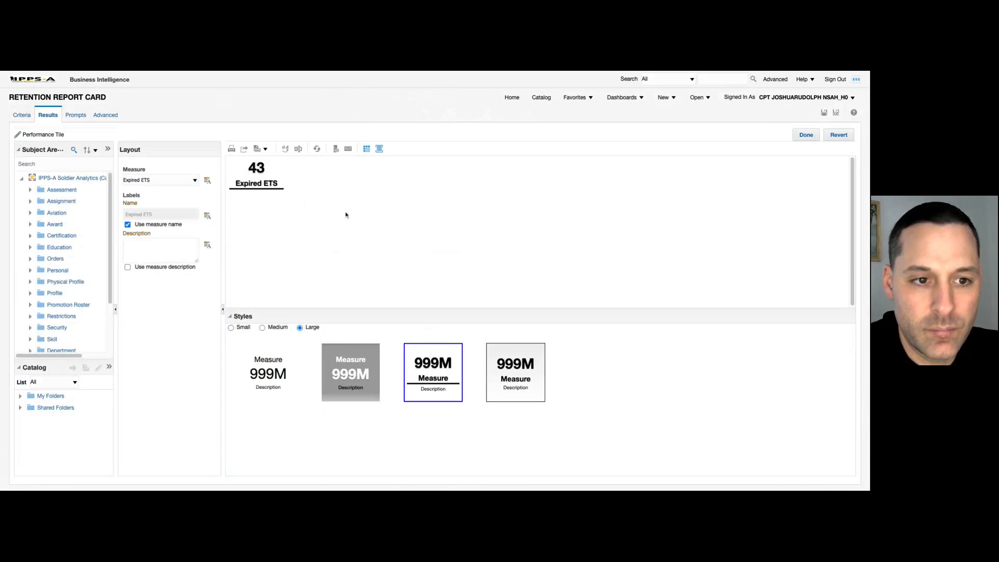
{"action": "left_click", "coordinate": [348, 149]}
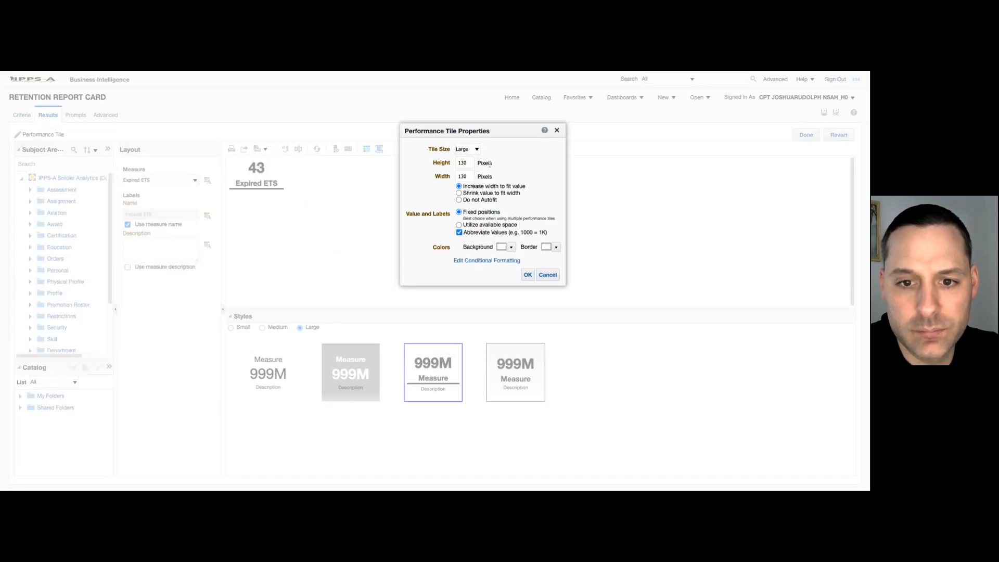
{"action": "left_click", "coordinate": [528, 275]}
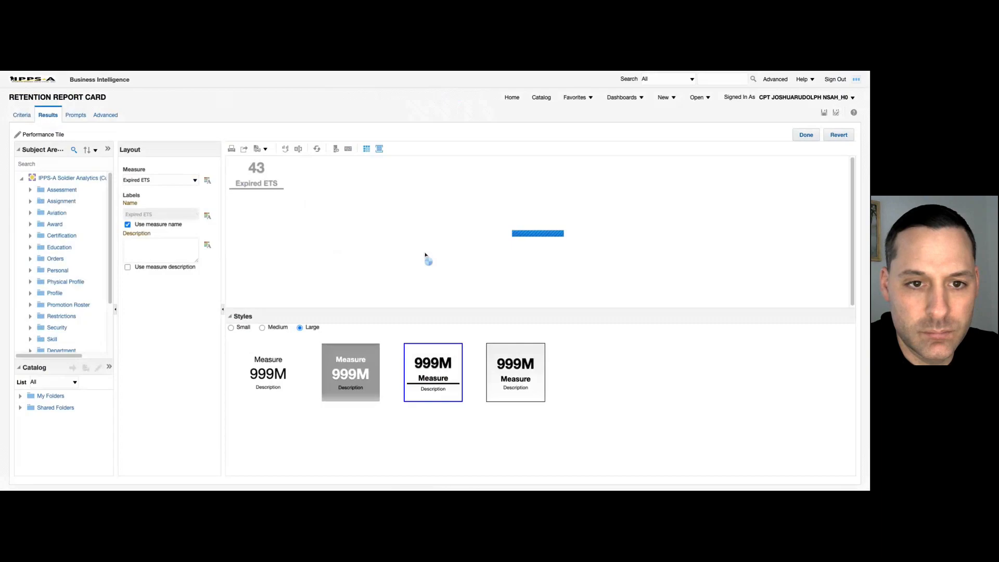
Step: Finish editing the performance tile and place it in the compound layout beside the title banner, above the pivot table
{"action": "left_click", "coordinate": [806, 135]}
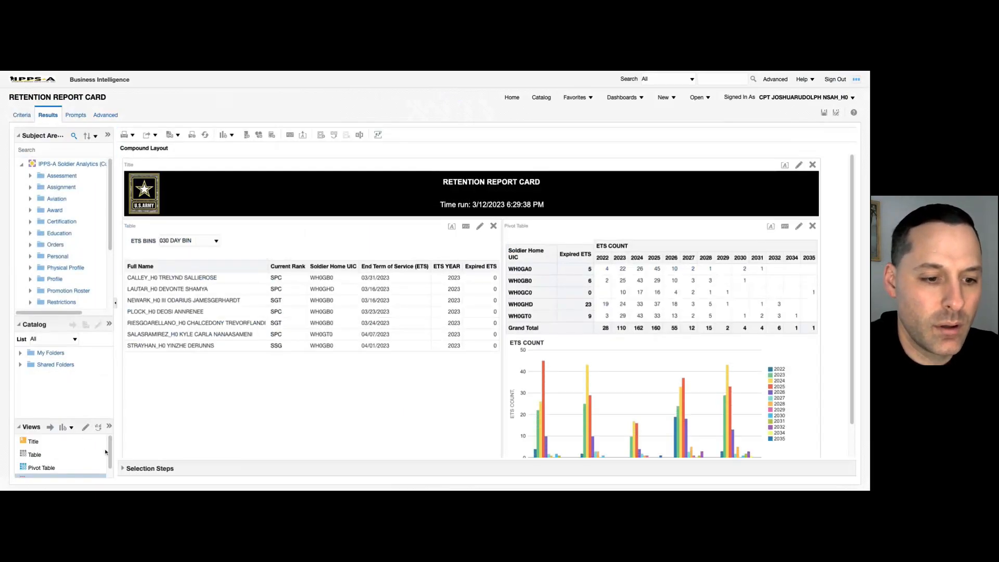
{"action": "scroll", "coordinate": [94, 455], "scroll_direction": "down", "scroll_amount": 1}
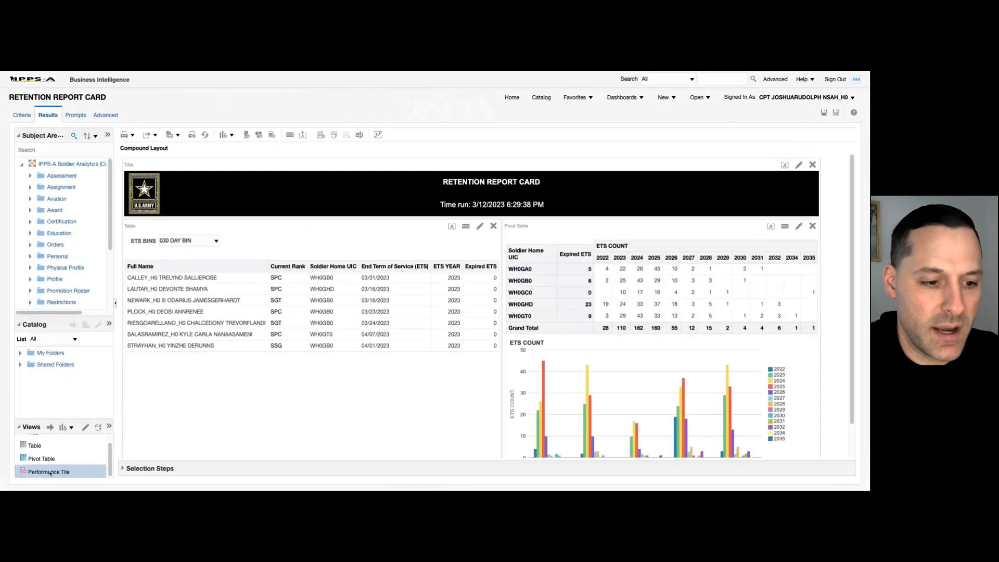
{"action": "left_click_drag", "start_coordinate": [44, 474], "coordinate": [794, 191]}
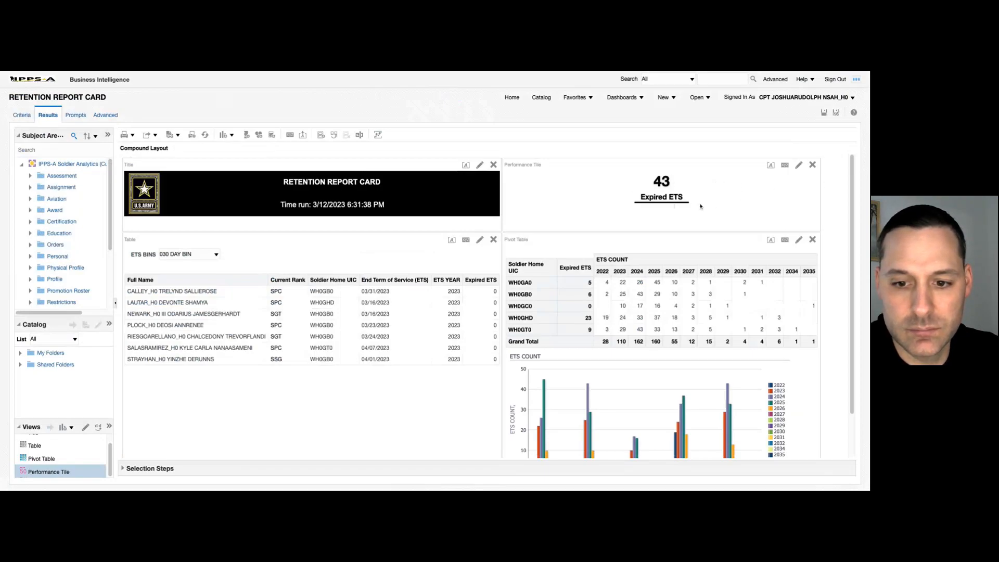
Step: Review the finished layout while switching the table's ETS BINS prompt to 090 DAY BIN and 120 DAY BIN
{"action": "scroll", "coordinate": [852, 204], "scroll_direction": "down", "scroll_amount": 2}
{"action": "left_click_drag", "start_coordinate": [852, 203], "coordinate": [852, 210]}
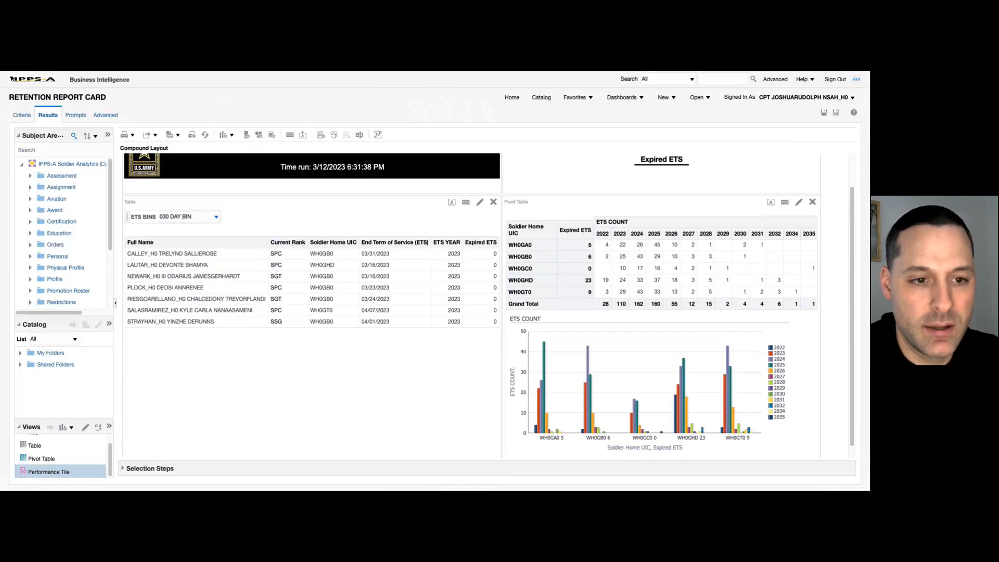
{"action": "left_click", "coordinate": [217, 221]}
{"action": "left_click", "coordinate": [257, 227]}
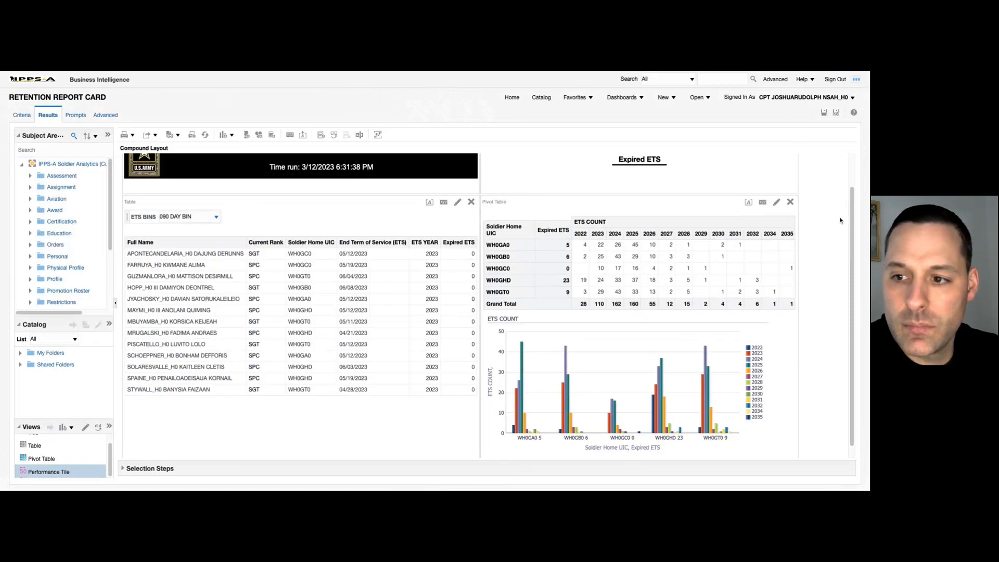
{"action": "scroll", "coordinate": [833, 217], "scroll_direction": "down", "scroll_amount": 1}
{"action": "scroll", "coordinate": [833, 212], "scroll_direction": "up", "scroll_amount": 1}
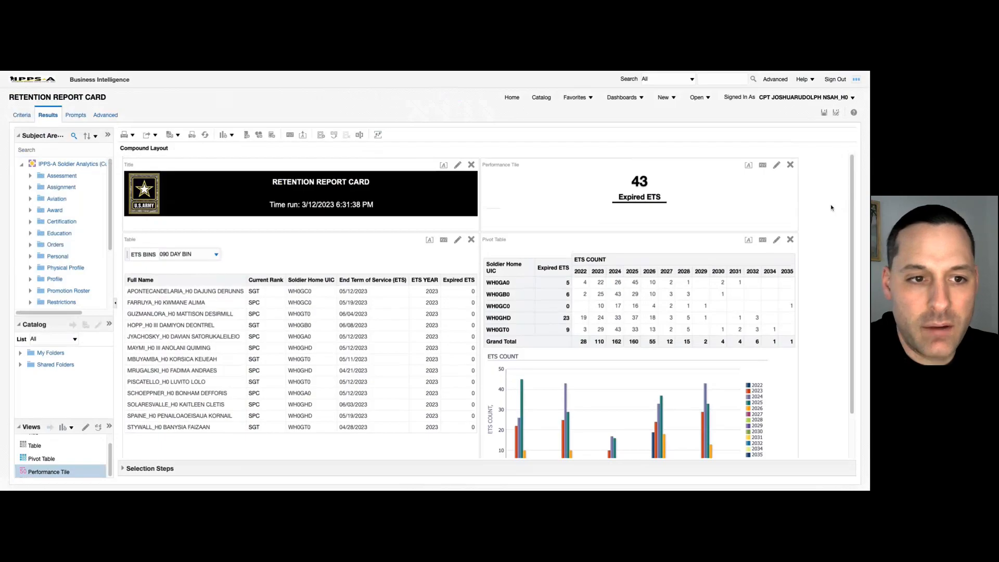
{"action": "key", "text": "Down"}
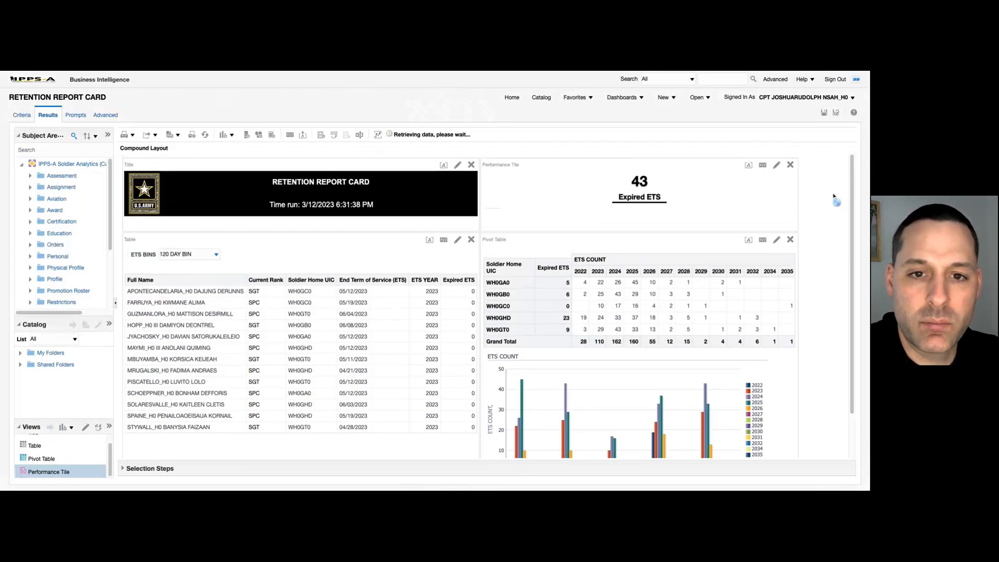